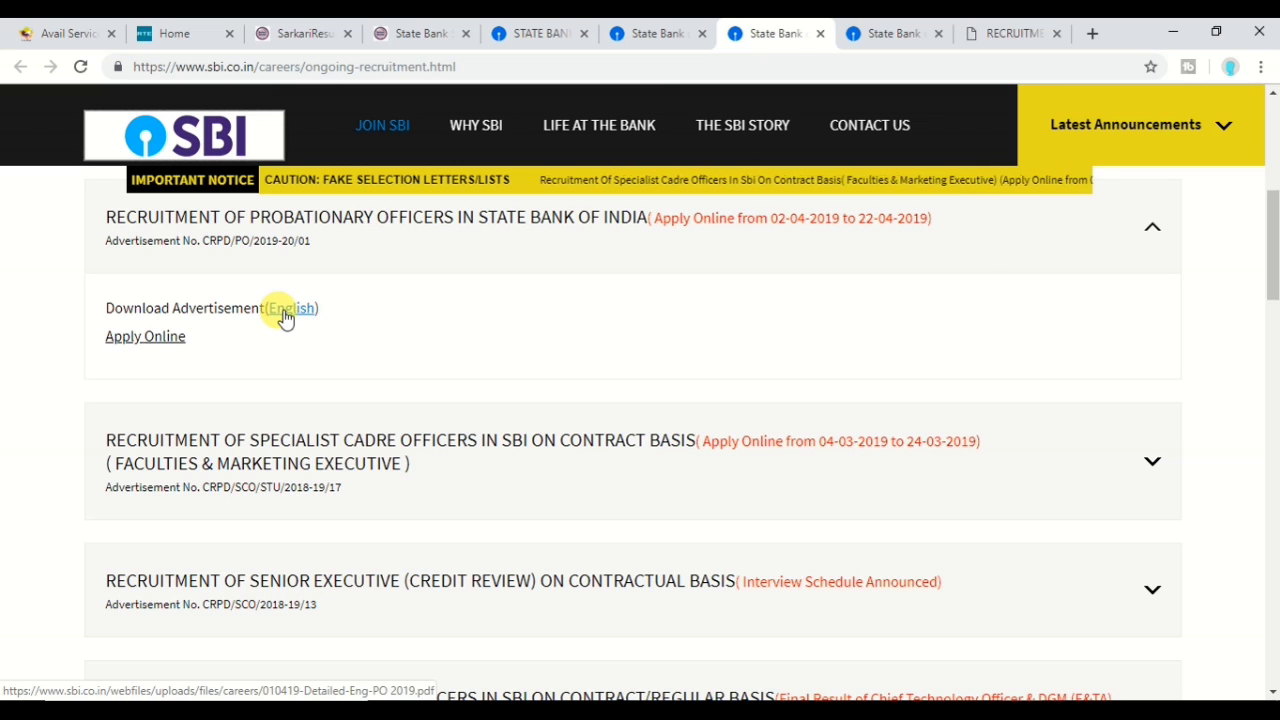
# - Open the online application for the Probationary Officers recruitment and start a new registration
pyautogui.click(145, 339)
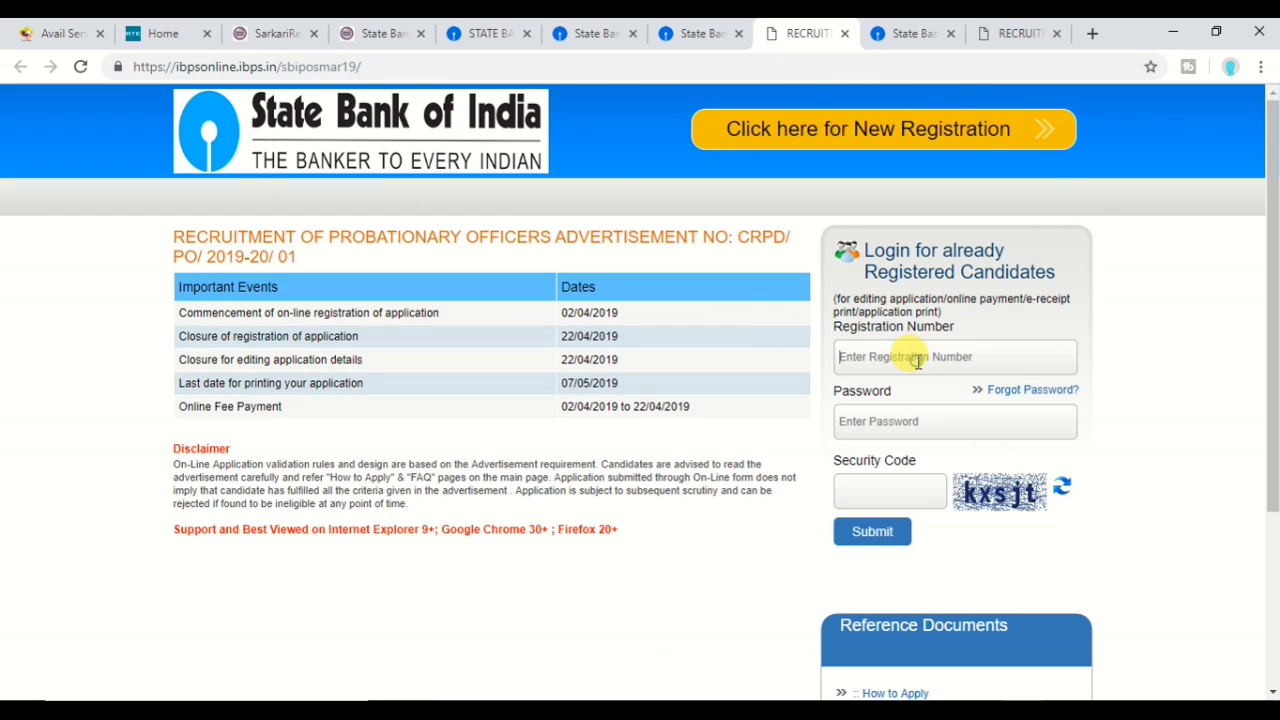
pyautogui.click(894, 421)
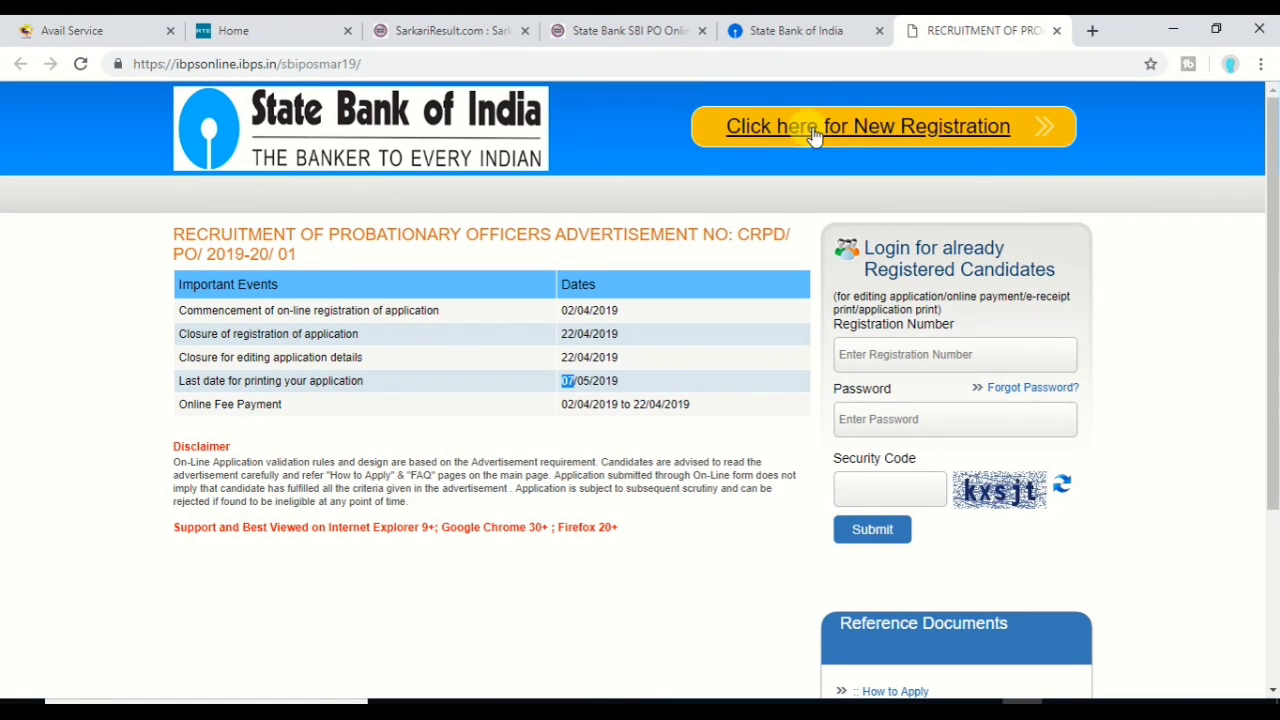
pyautogui.click(933, 150)
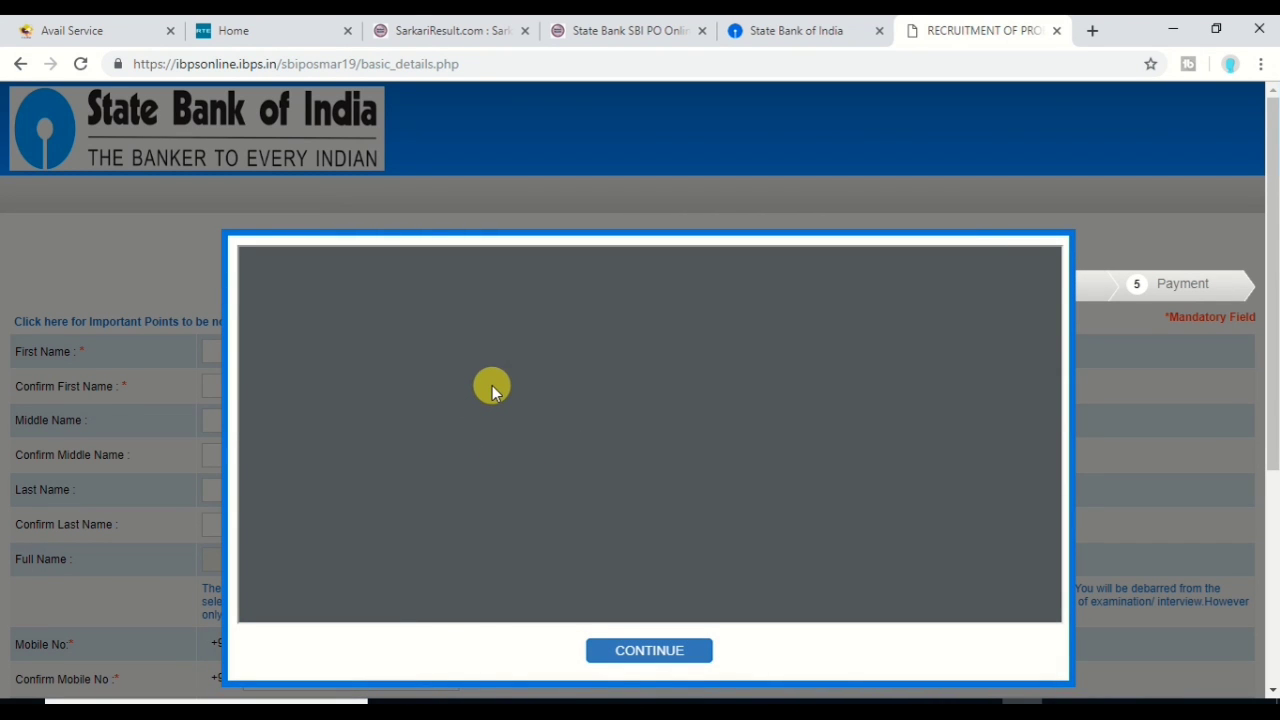
# - Read through the important points notice and continue to the basic info form
pyautogui.scroll(-4, 600, 440)
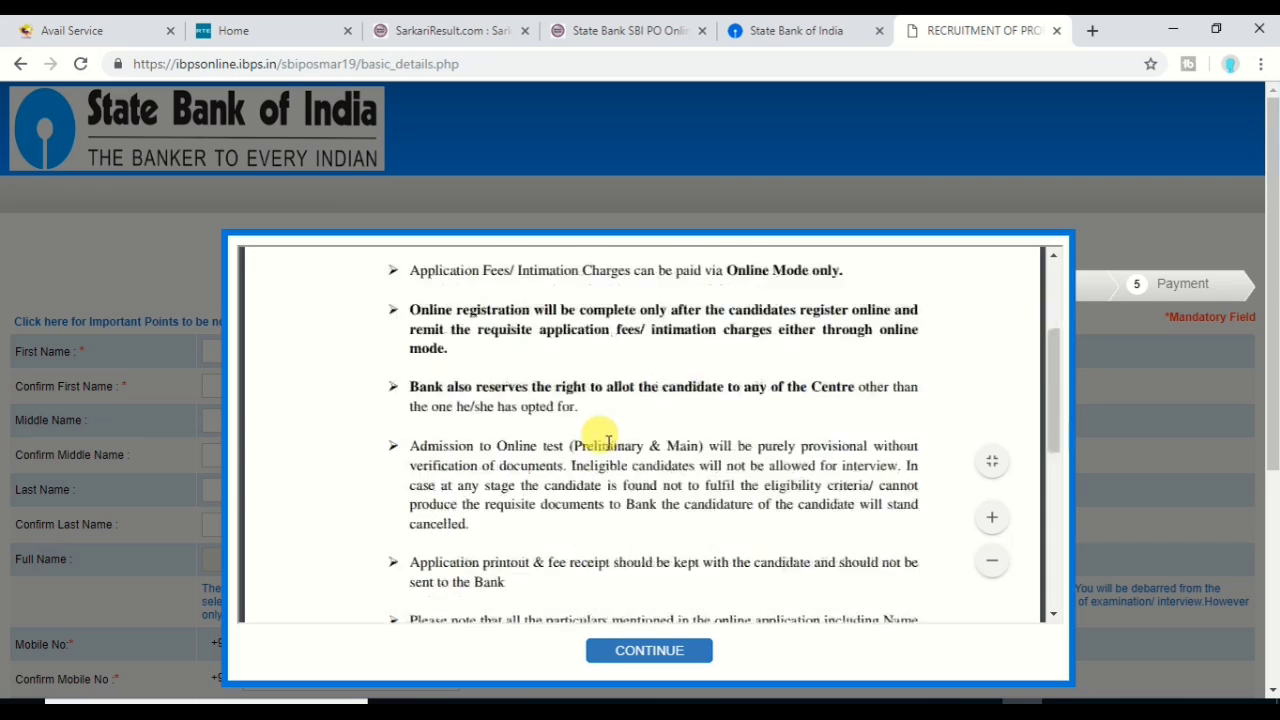
pyautogui.scroll(-10, 676, 455)
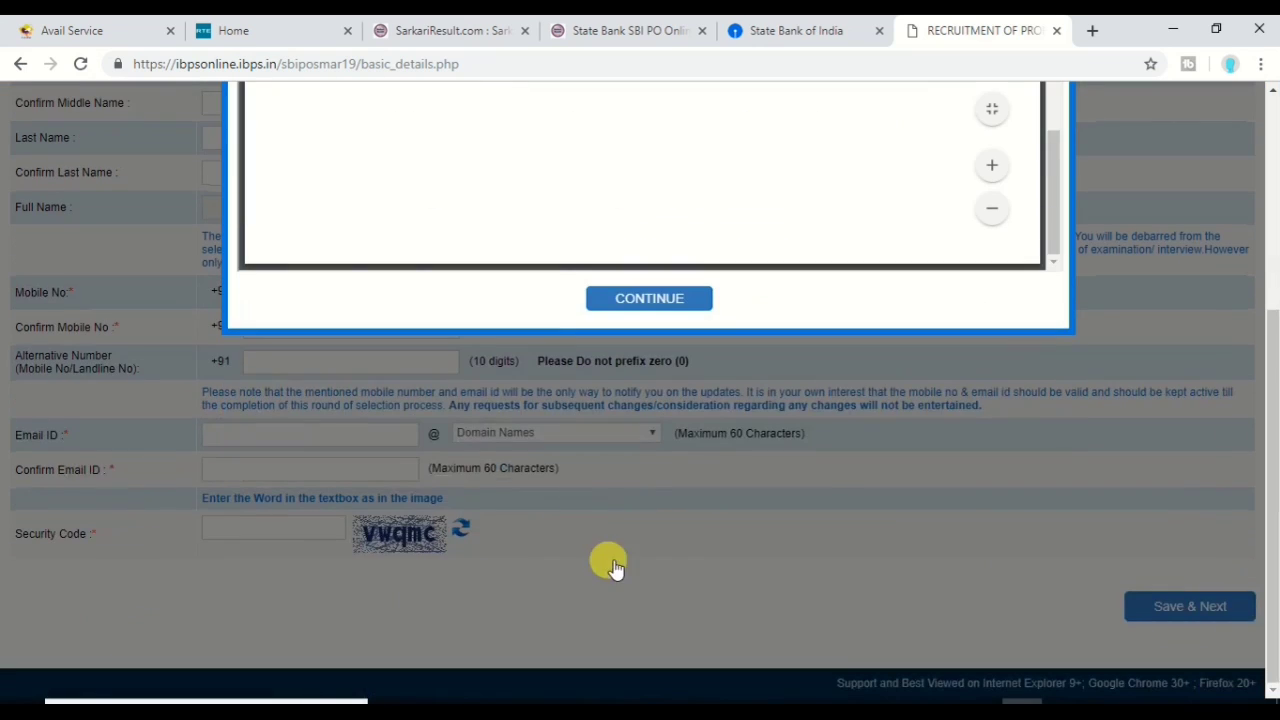
pyautogui.click(664, 302)
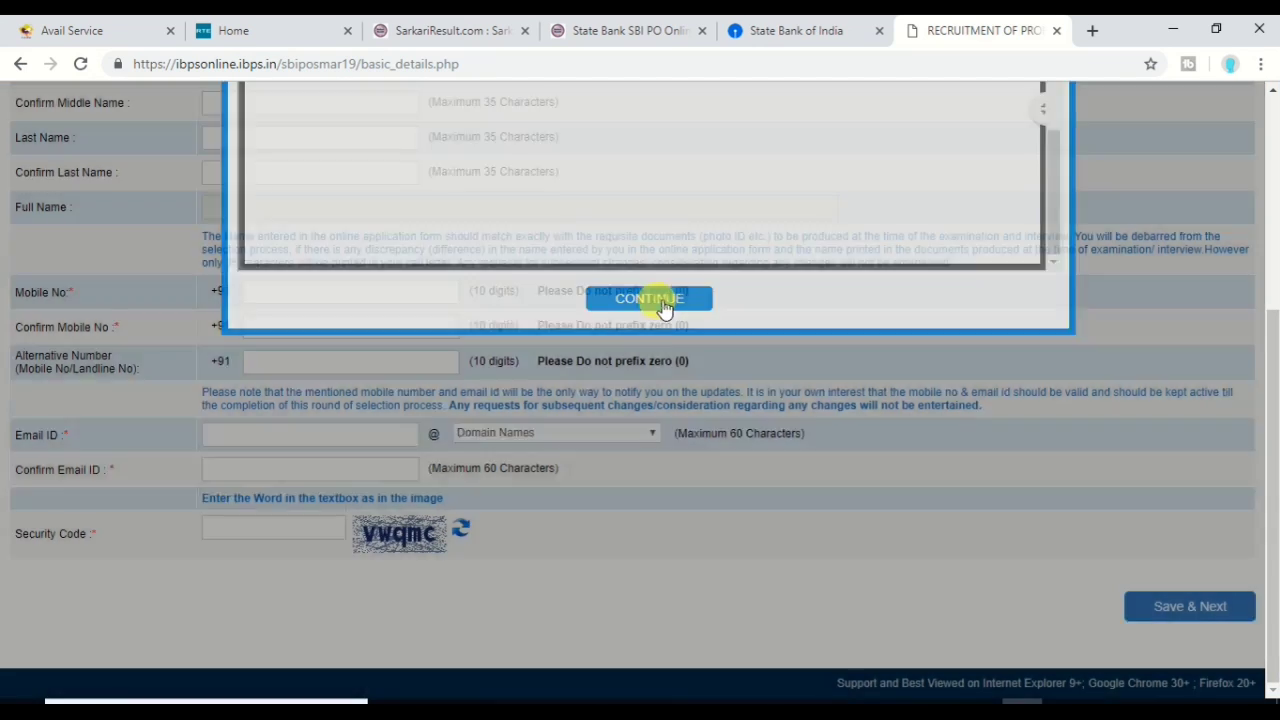
pyautogui.scroll(3, 660, 375)
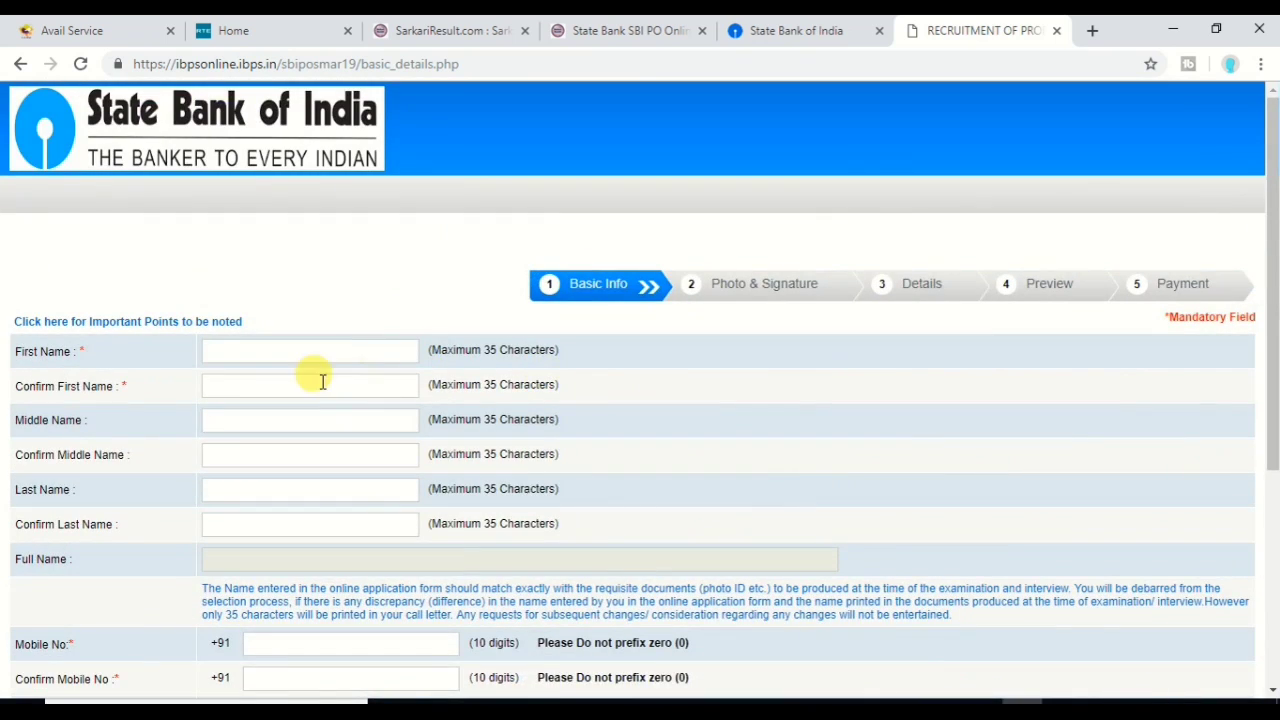
# - Fill in and confirm the candidate's first, middle and last names, mobile number and email ID
pyautogui.click(216, 389)
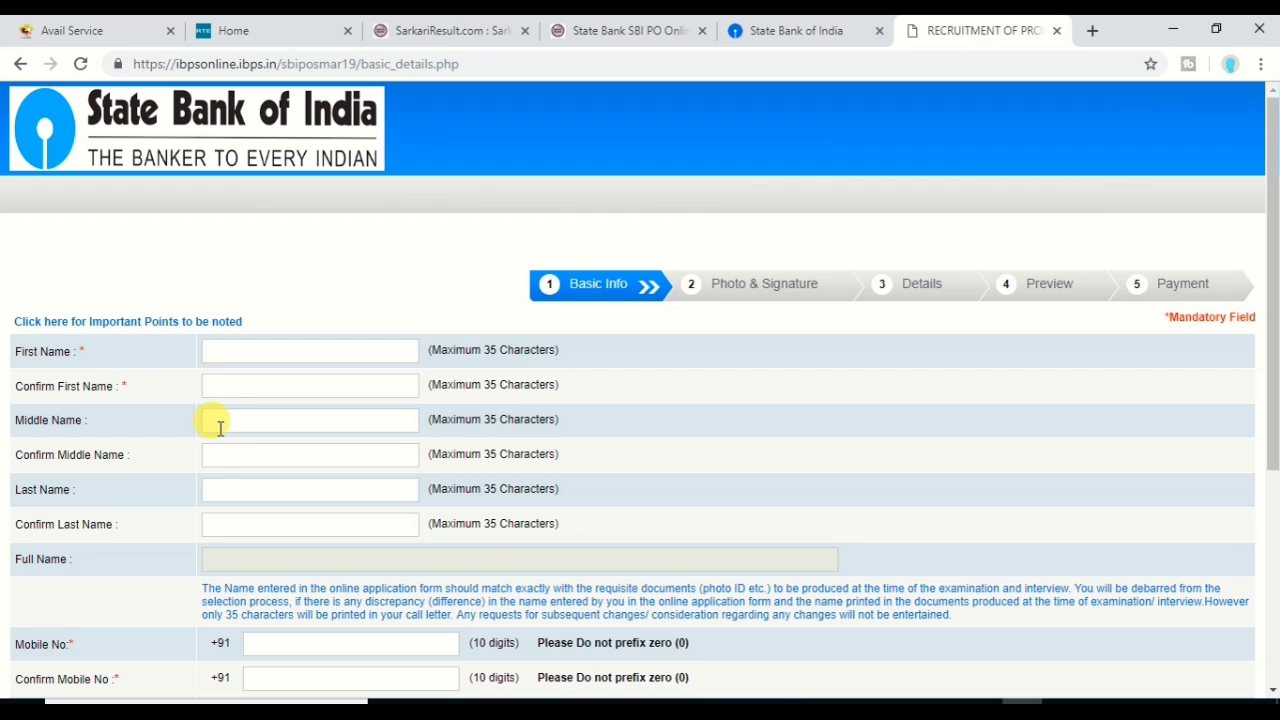
pyautogui.click(222, 457)
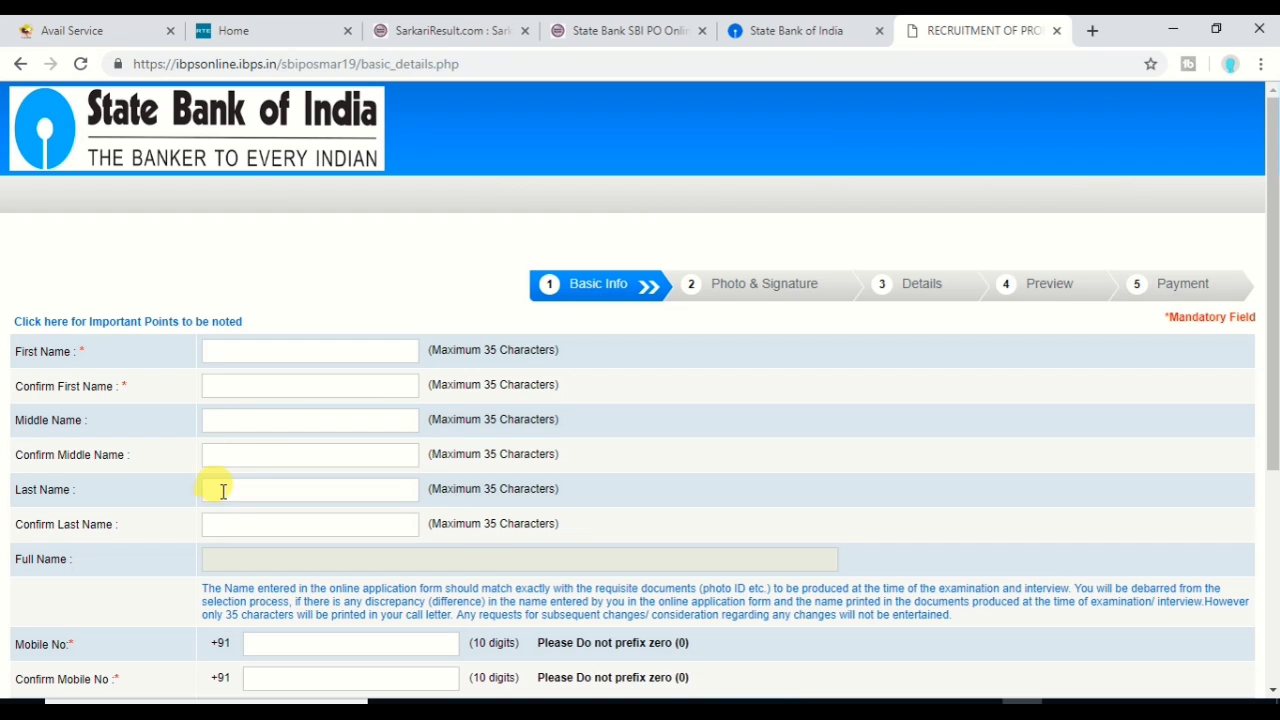
pyautogui.click(223, 489)
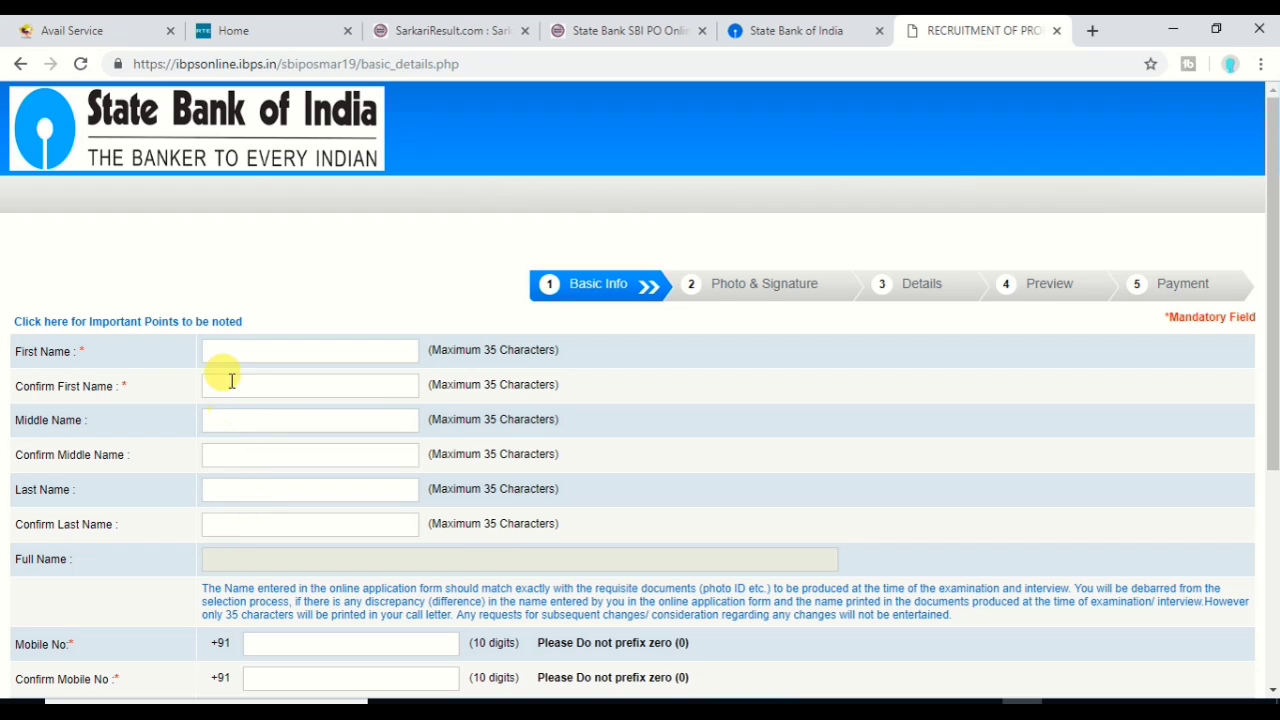
pyautogui.click(230, 350)
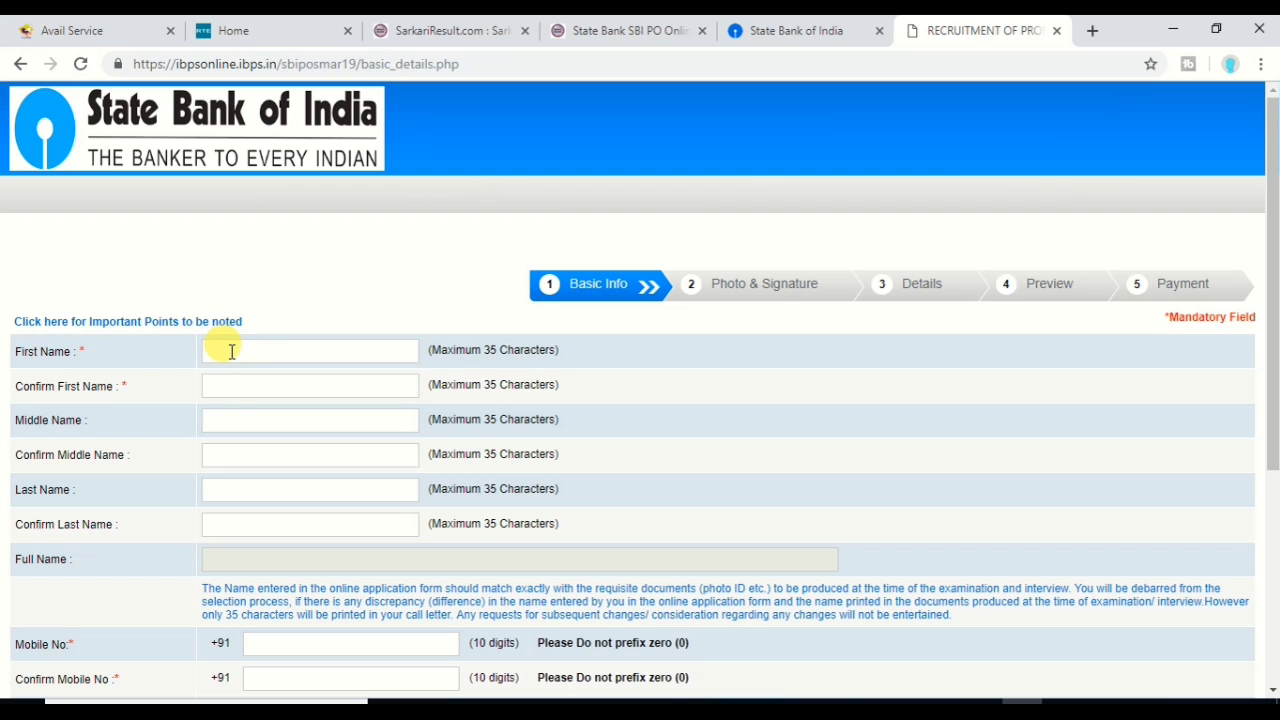
pyautogui.click(226, 383)
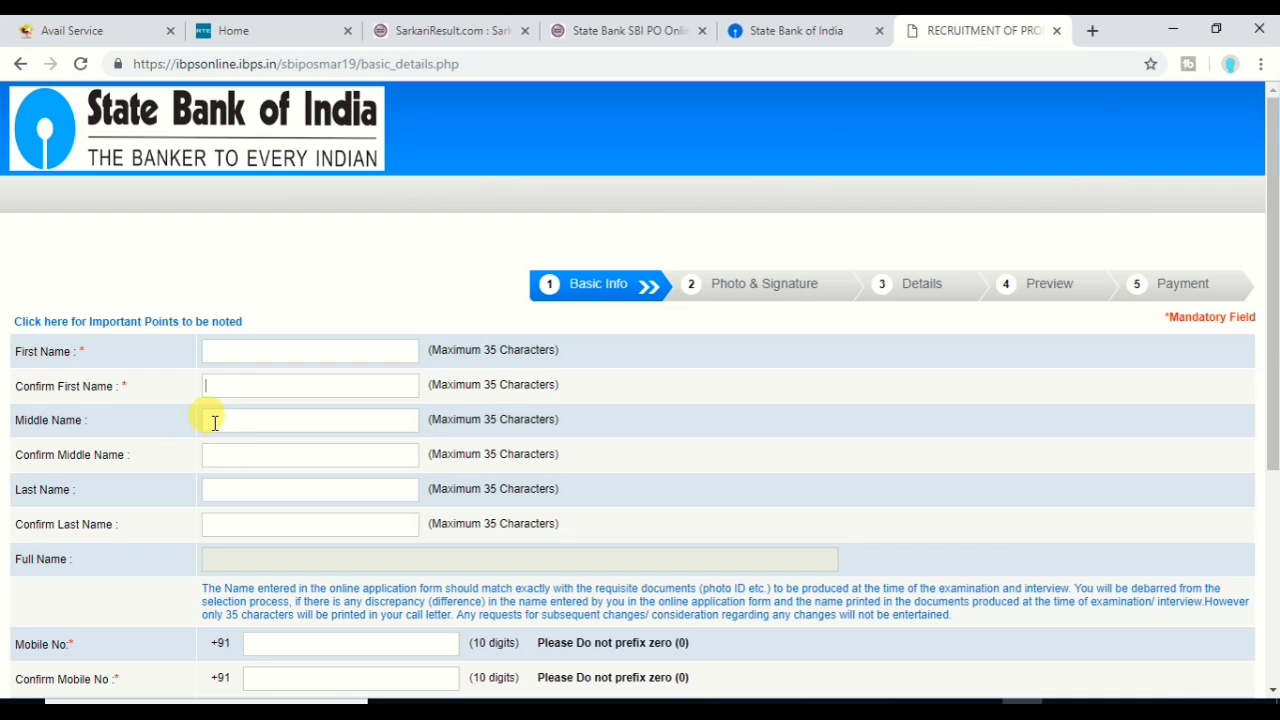
pyautogui.click(208, 455)
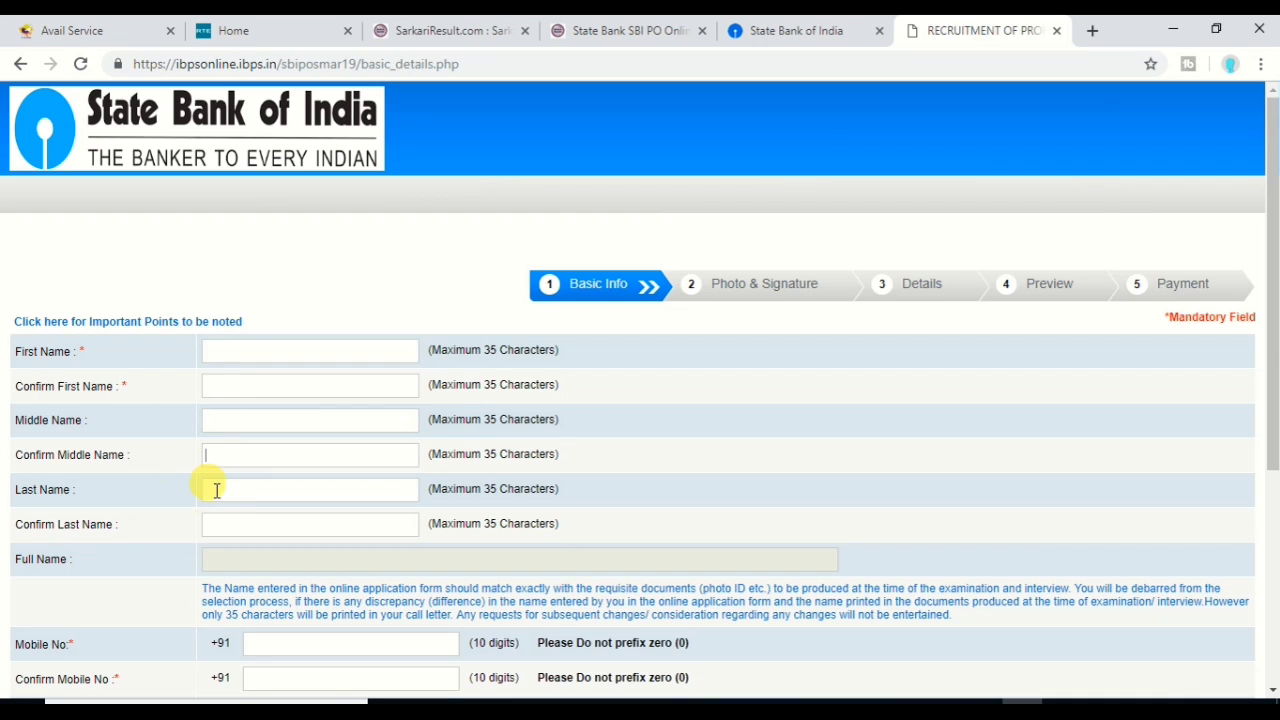
pyautogui.click(228, 524)
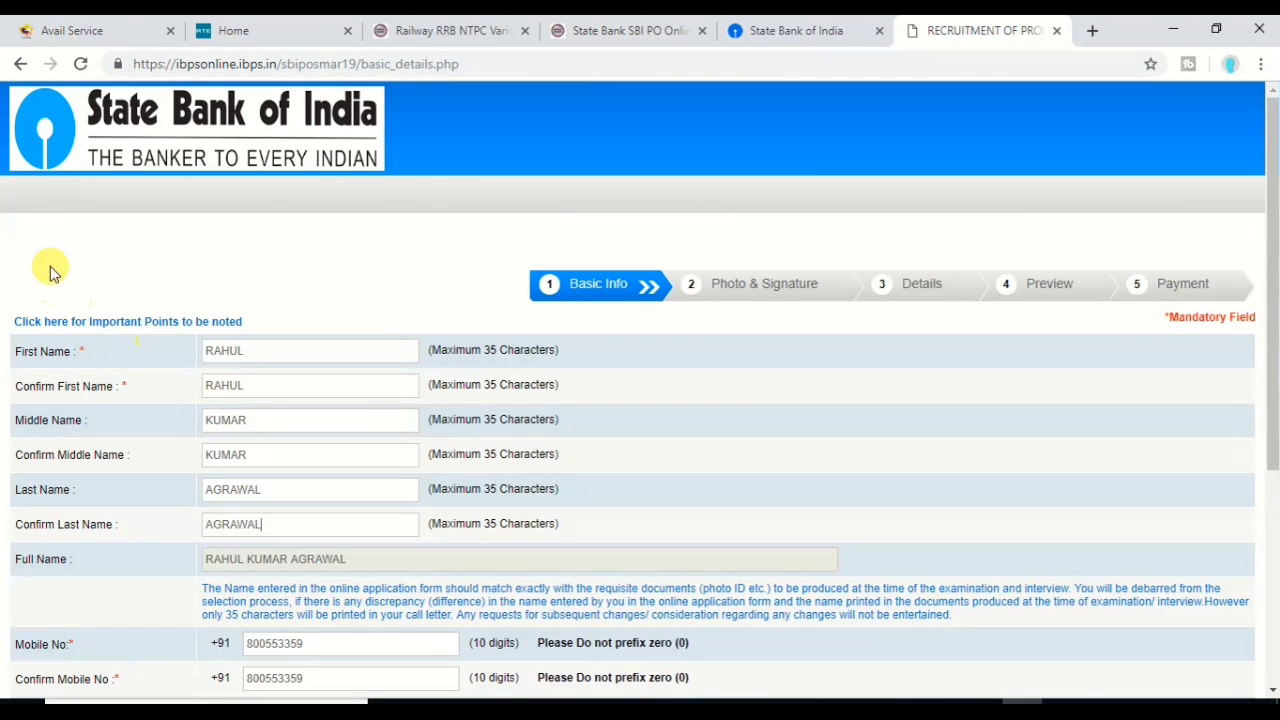
# - Select gmail.com as the email domain, and save the basic info, confirming that the entered data is correct
pyautogui.scroll(-1, 500, 270)
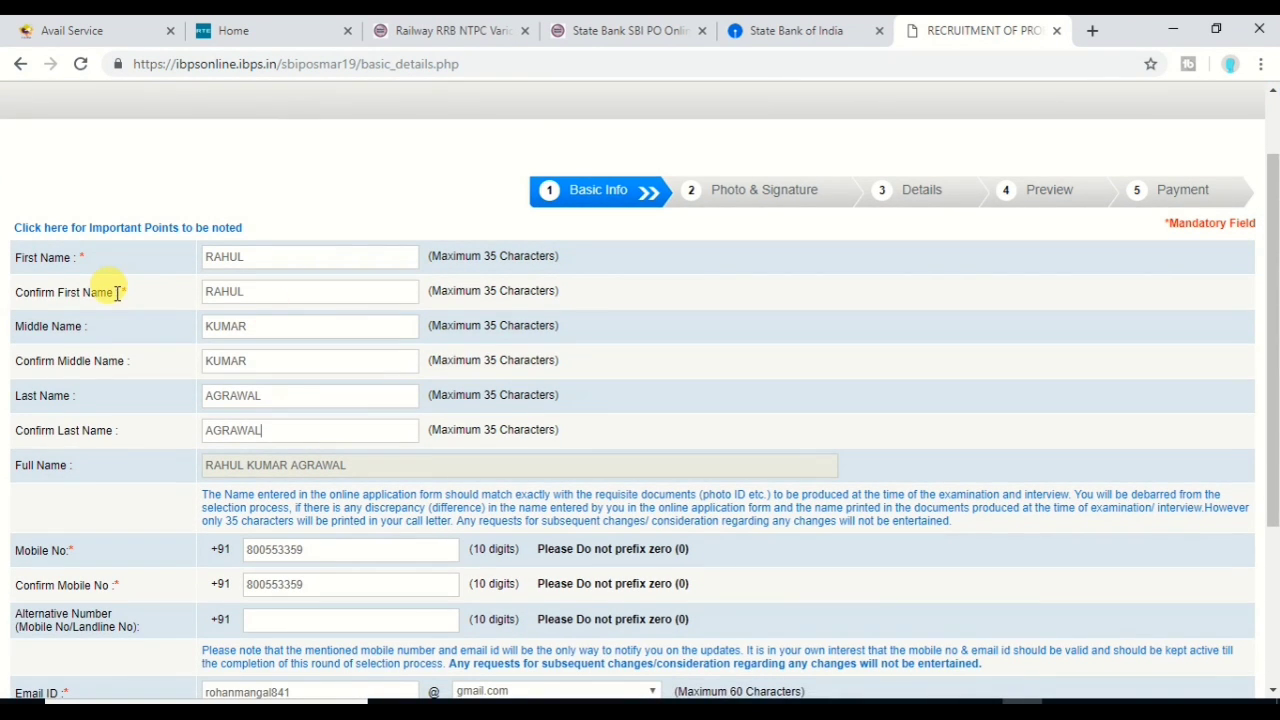
pyautogui.scroll(-3, 463, 371)
pyautogui.scroll(2, 466, 391)
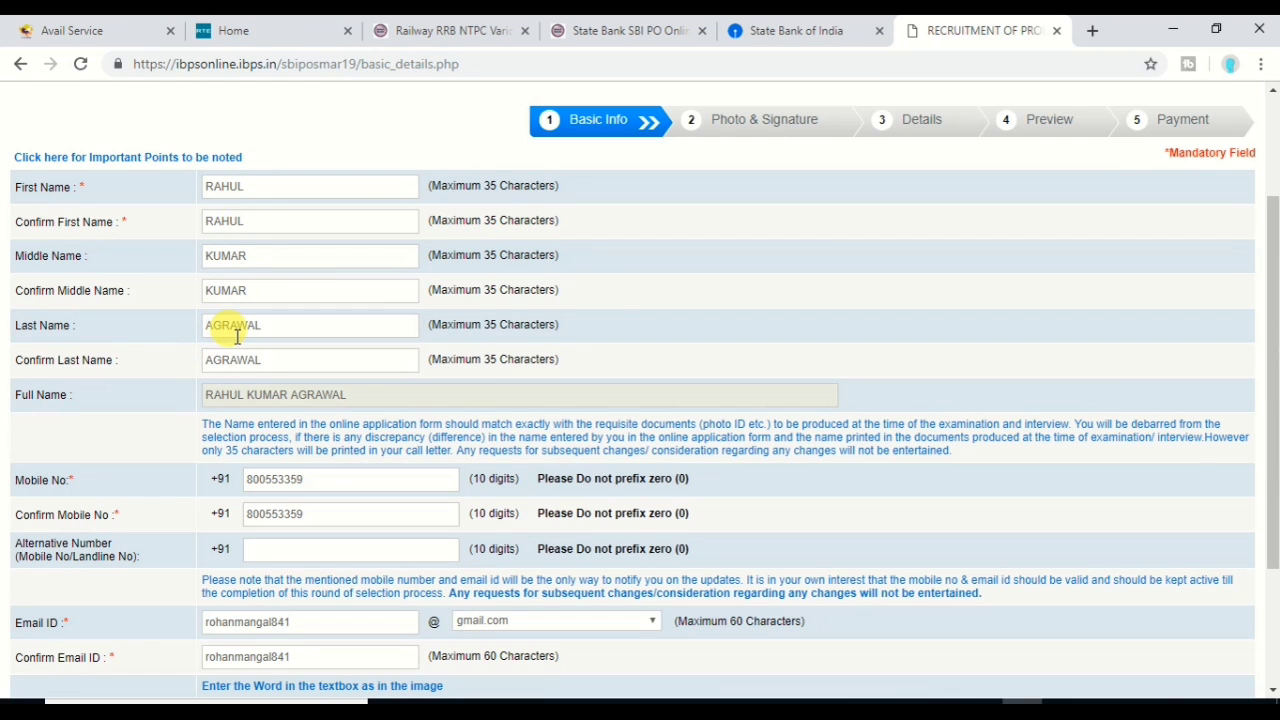
pyautogui.scroll(-2, 237, 335)
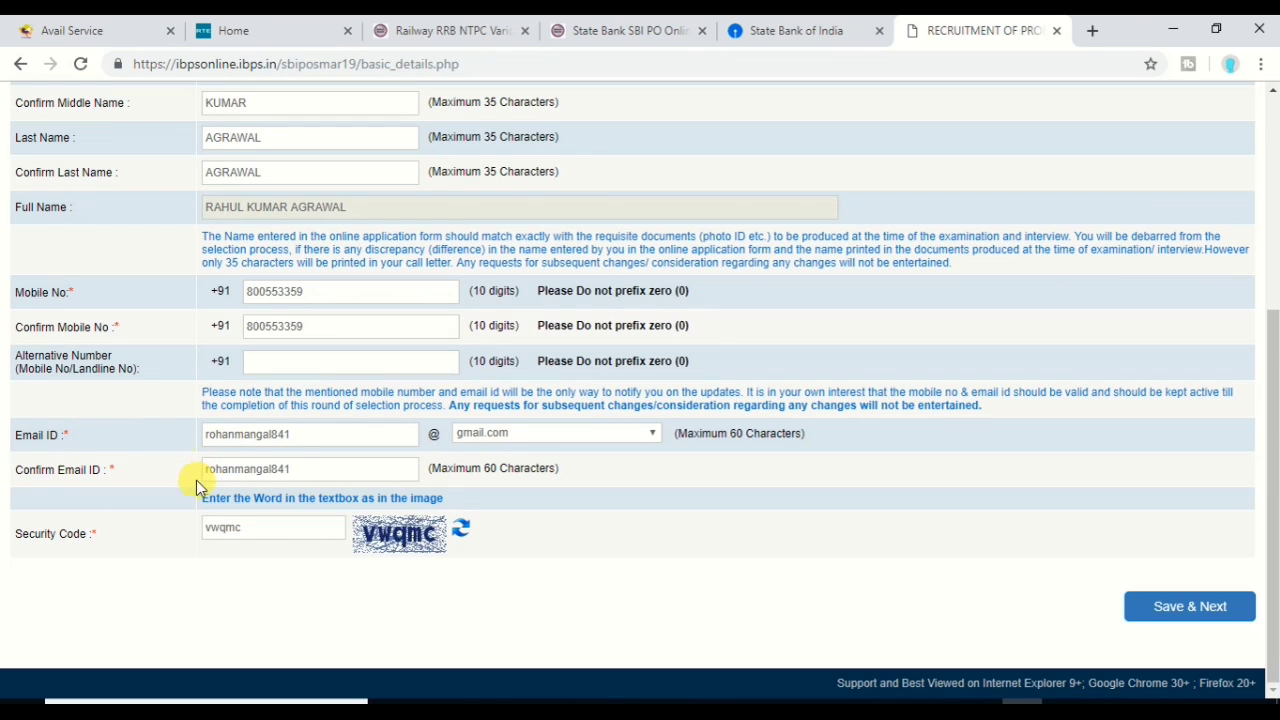
pyautogui.click(222, 437)
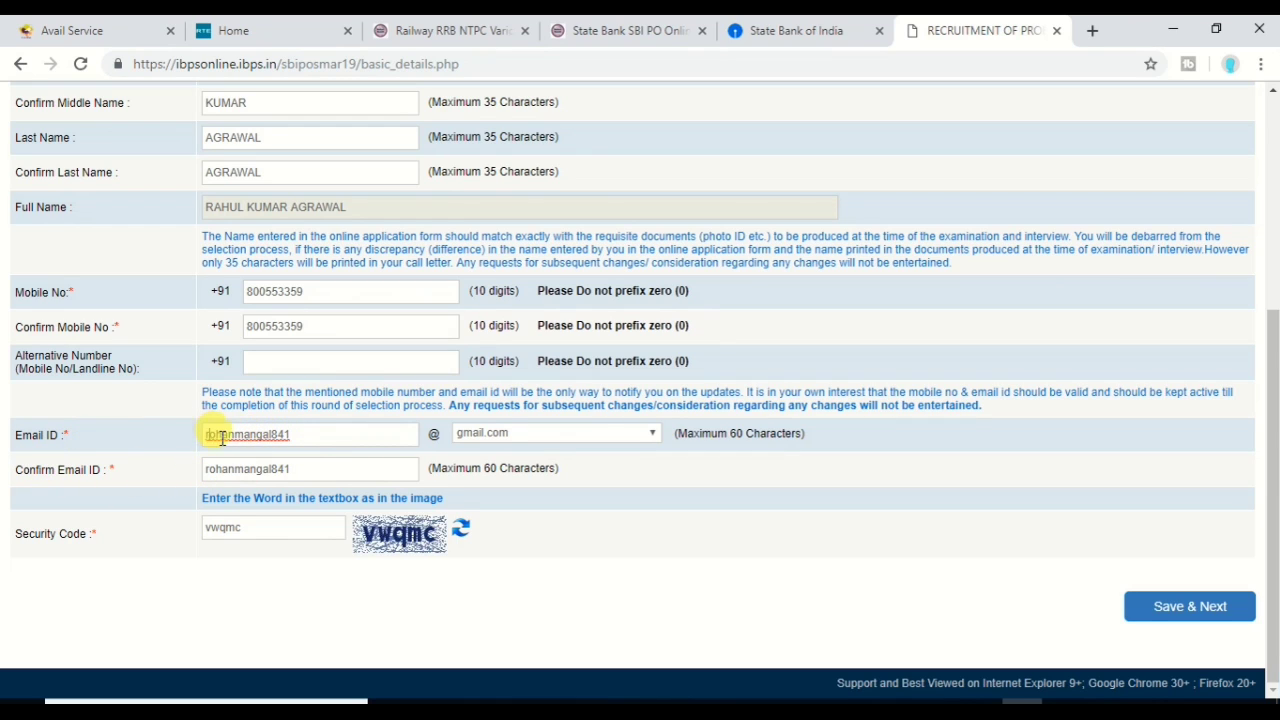
pyautogui.moveTo(222, 437); pyautogui.dragTo(296, 440)
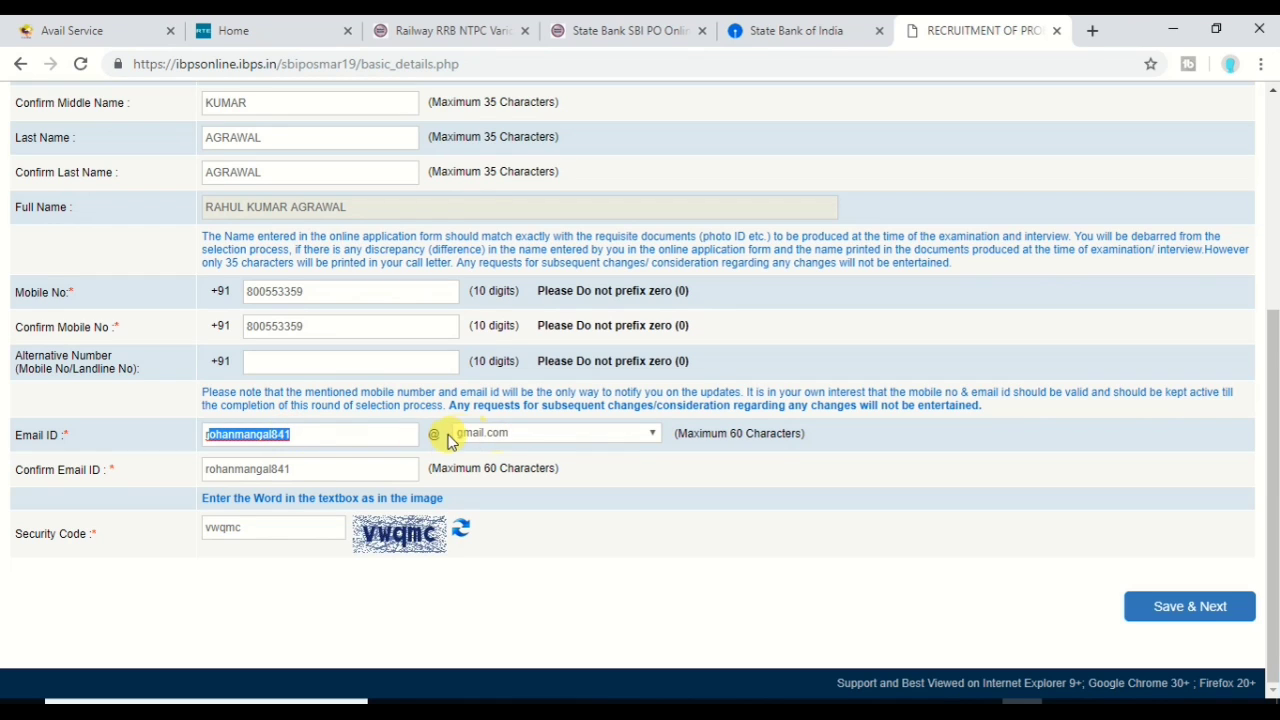
pyautogui.click(510, 436)
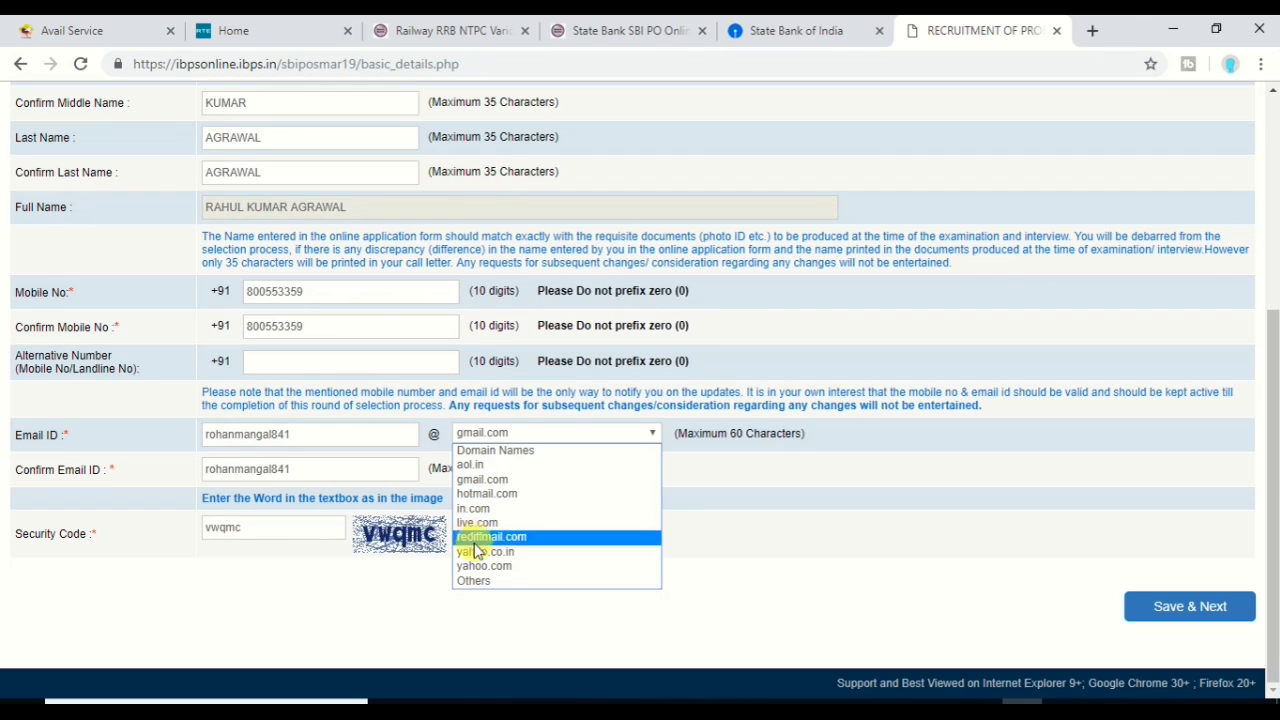
pyautogui.click(482, 485)
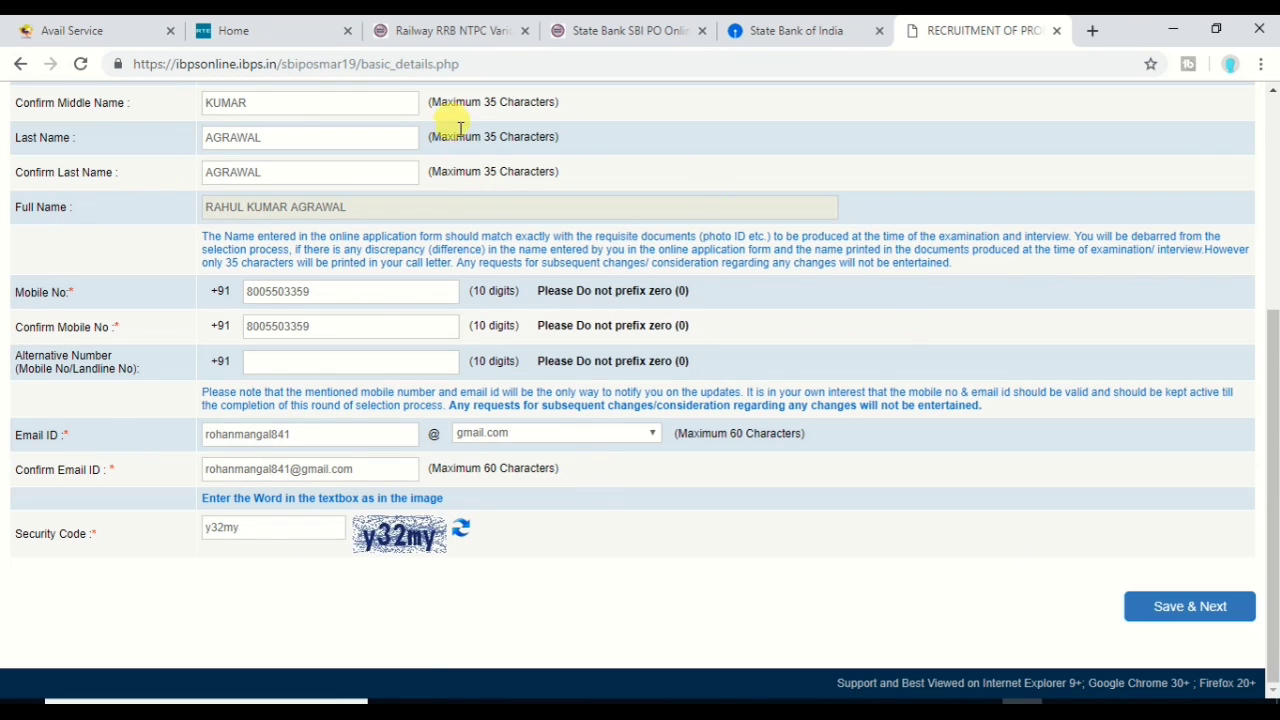
pyautogui.click(1160, 606)
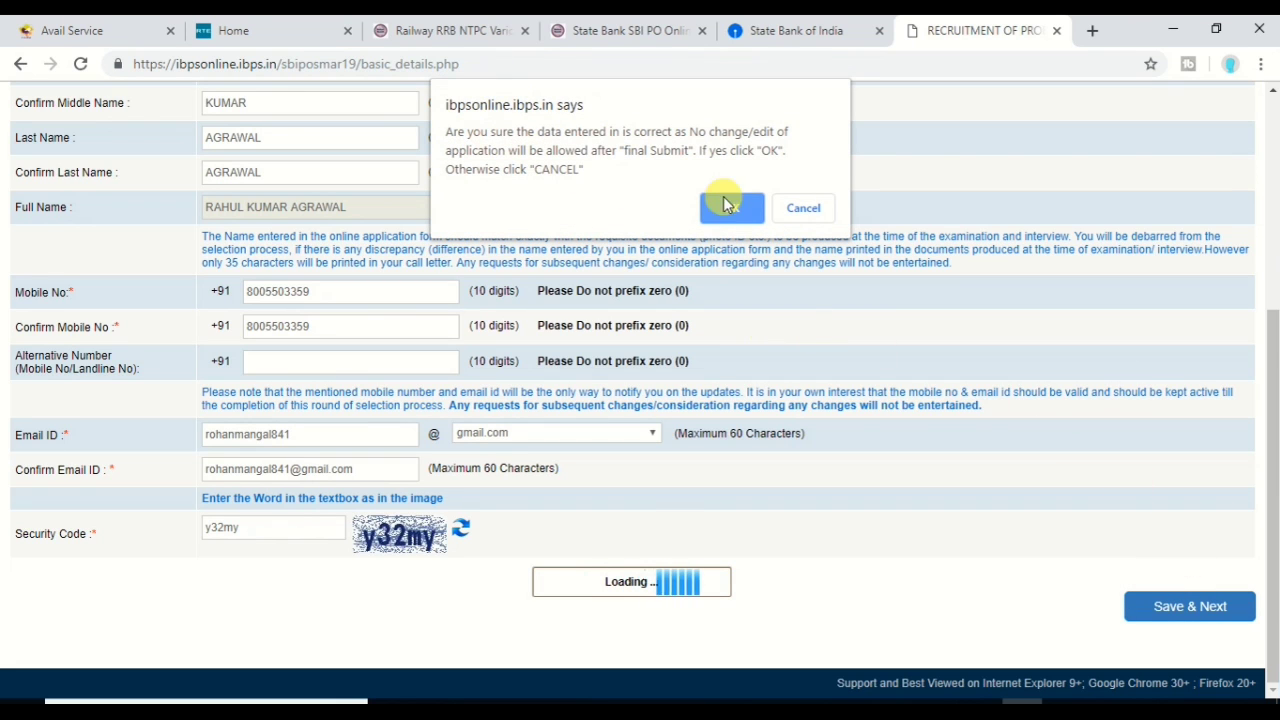
pyautogui.click(725, 208)
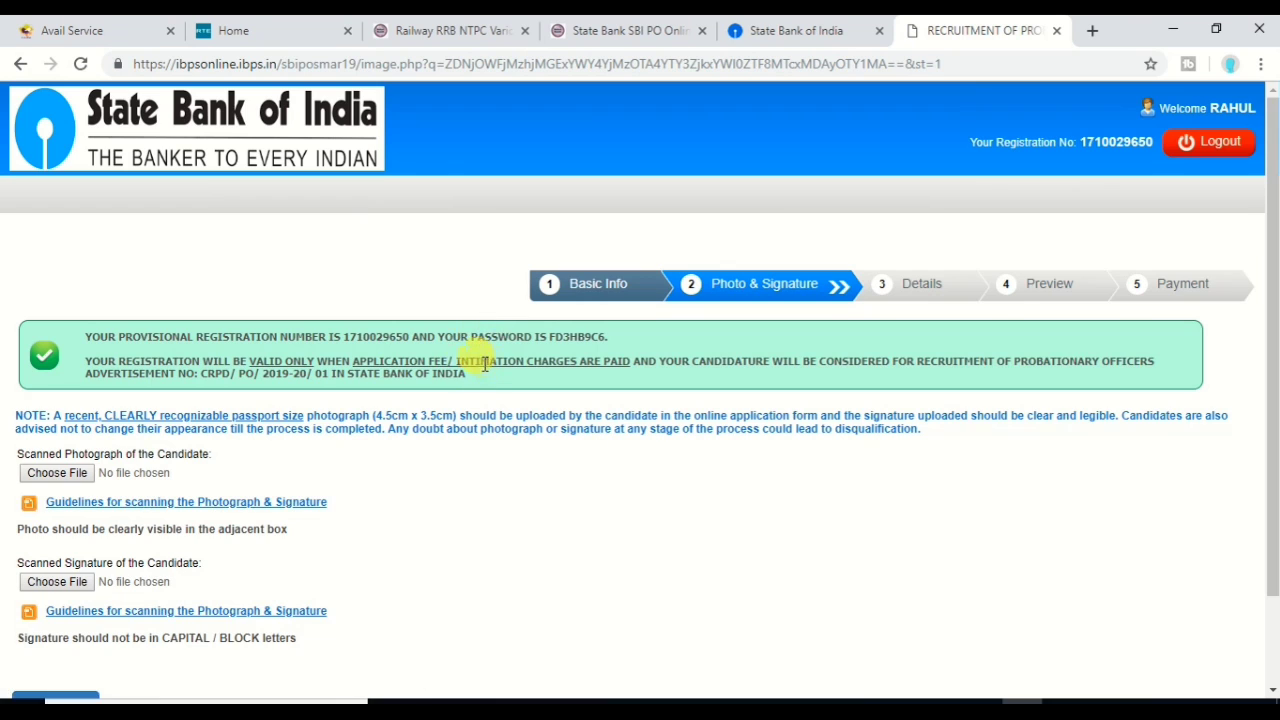
# - Highlight the provisional registration number and the password in the registration notice
pyautogui.scroll(-1, 450, 385)
pyautogui.moveTo(100, 230); pyautogui.dragTo(404, 230)
pyautogui.click(344, 231)
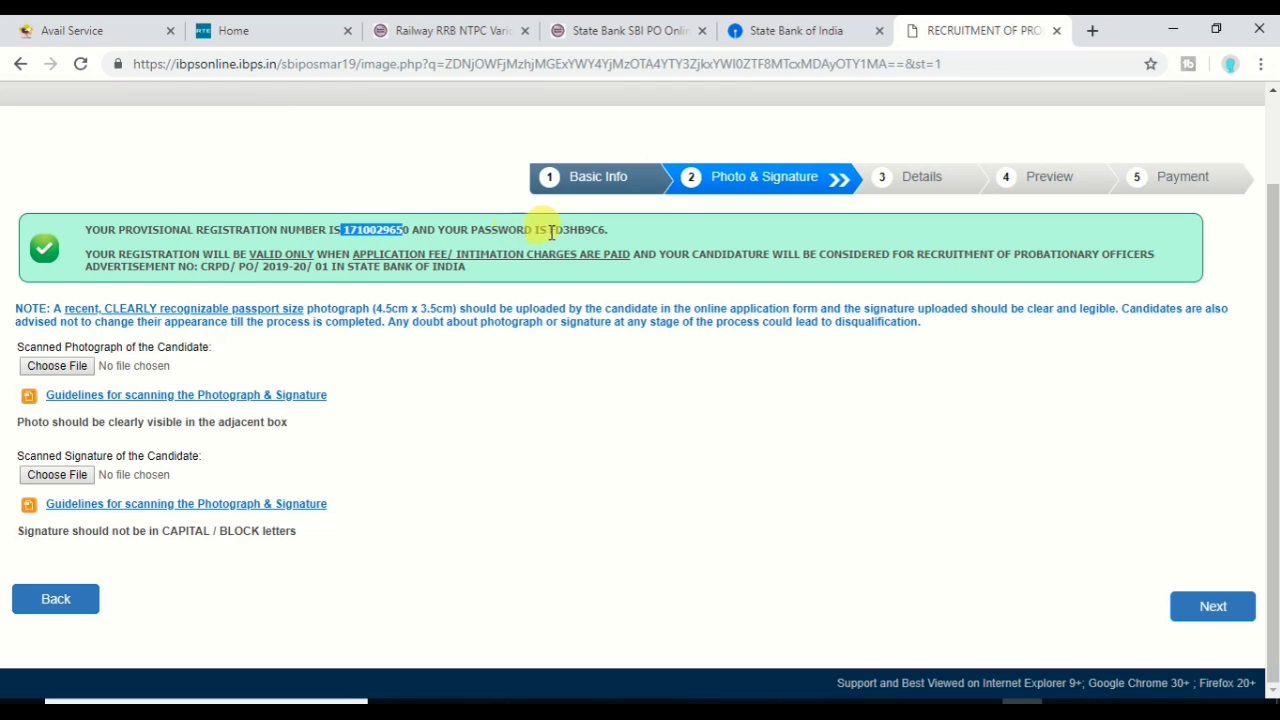
pyautogui.moveTo(554, 229); pyautogui.dragTo(578, 229)
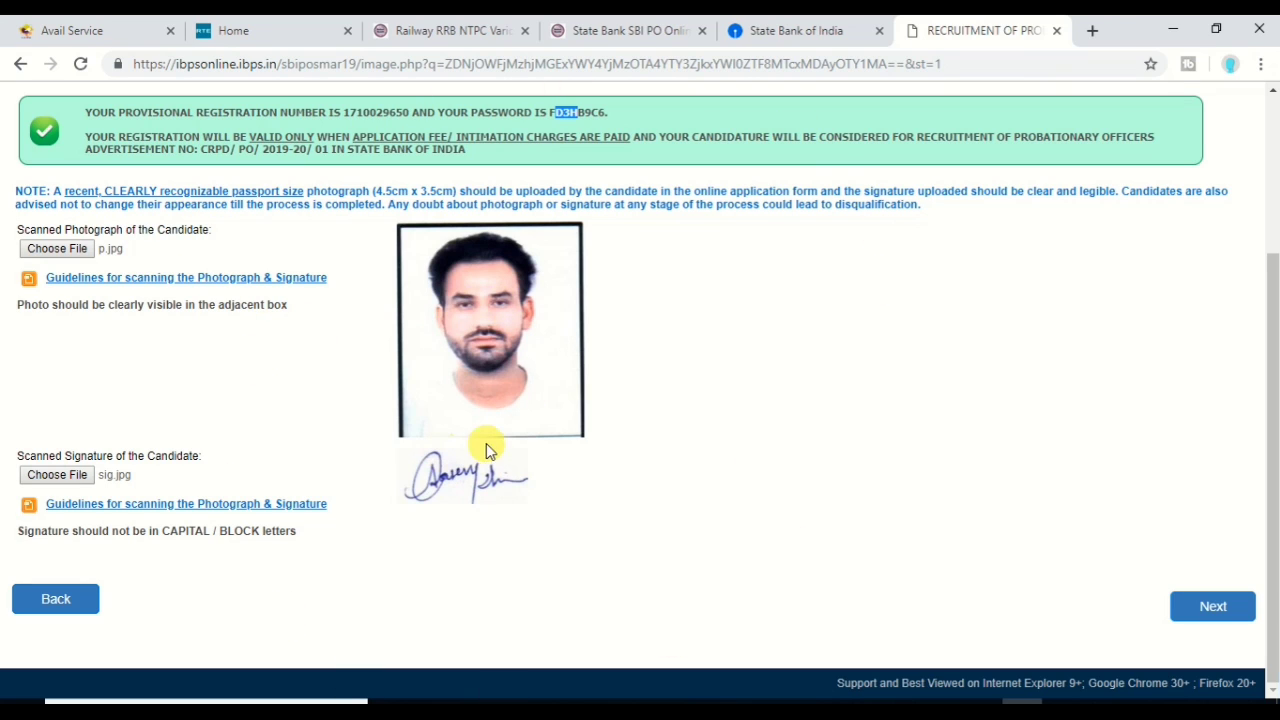
# - Attach p.jpg as the scanned photograph and sig.jpg as the scanned signature, and continue to the details form
pyautogui.click(1211, 606)
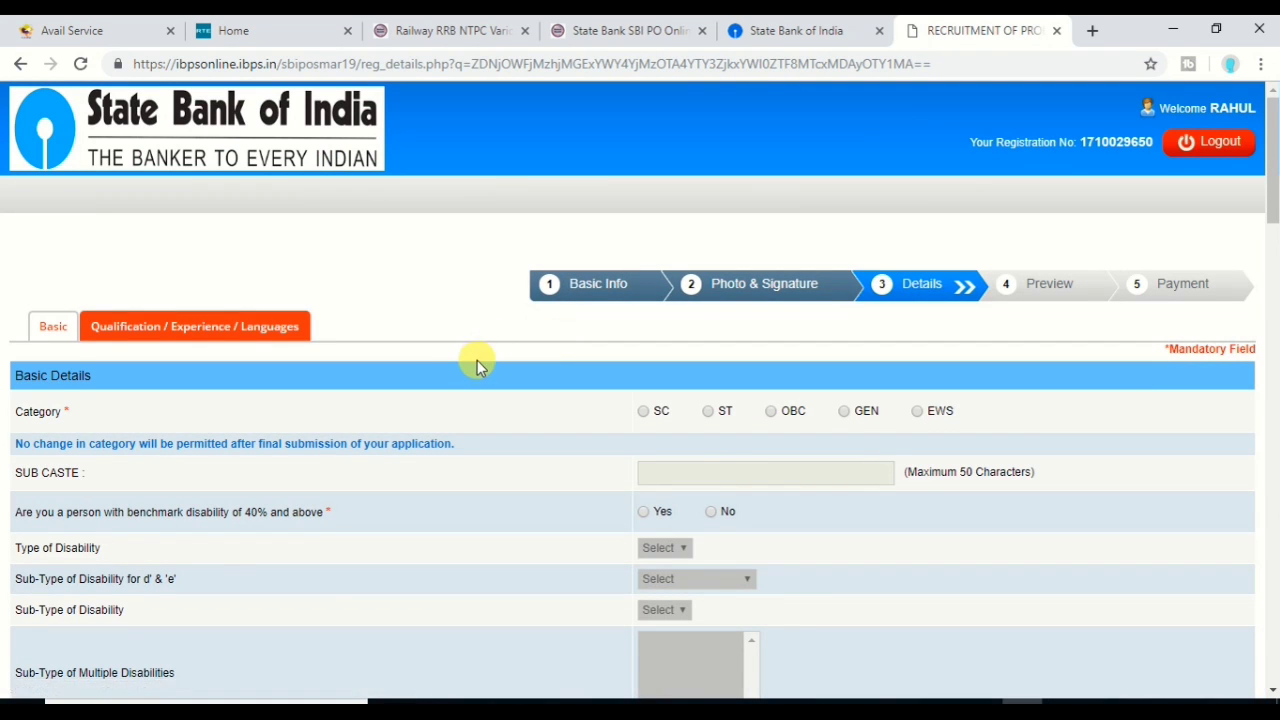
# - Set the candidate's category to SC and enter BAIRWA as the sub caste
pyautogui.scroll(-2, 478, 368)
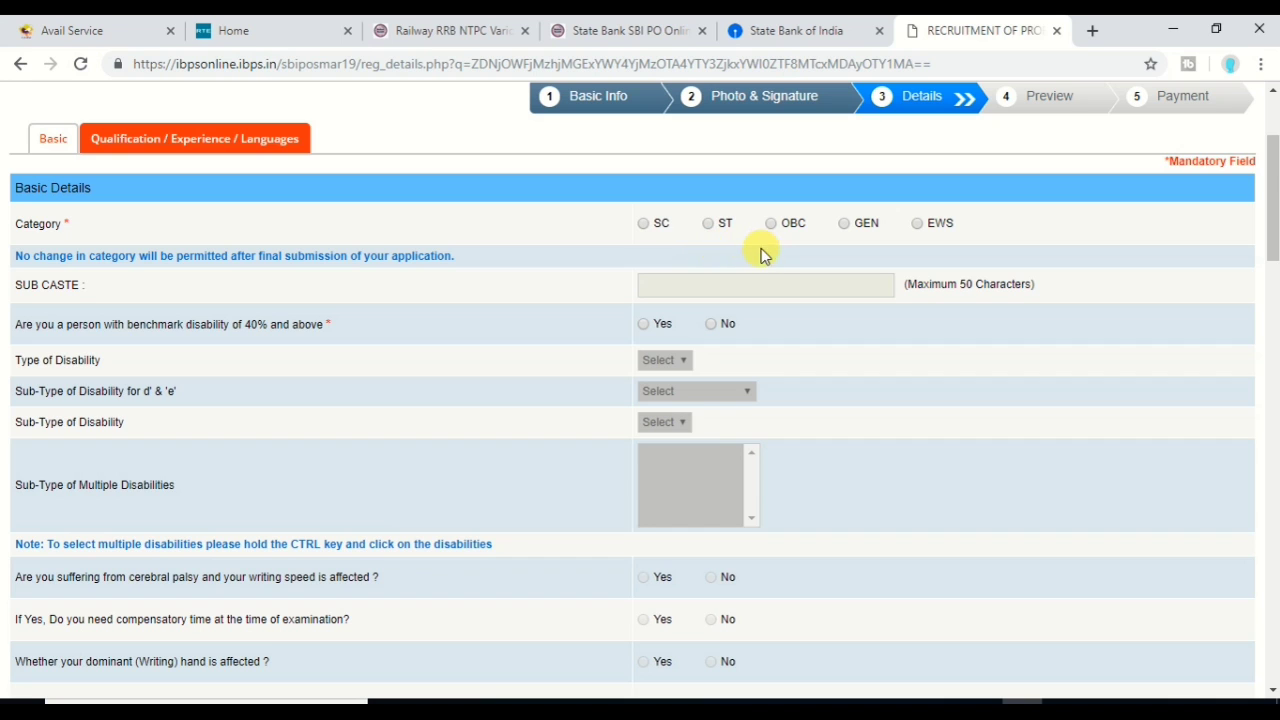
pyautogui.click(650, 224)
pyautogui.click(805, 285)
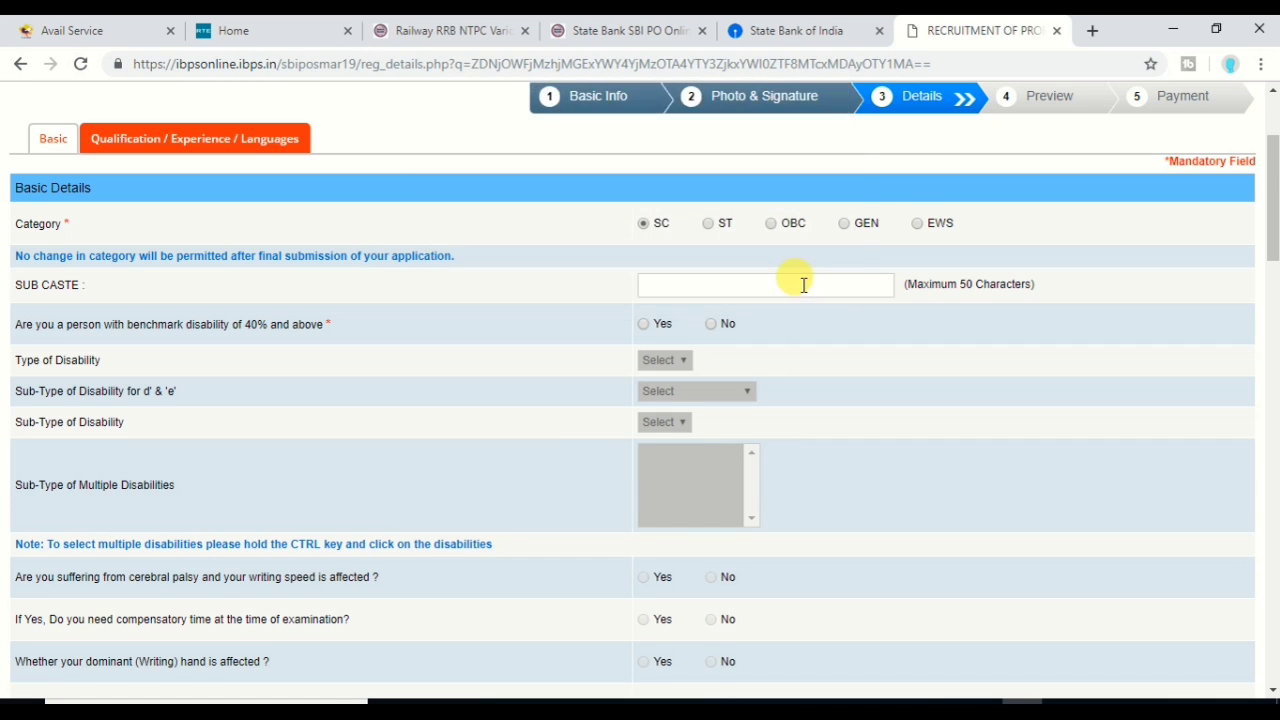
pyautogui.scroll(-1, 563, 223)
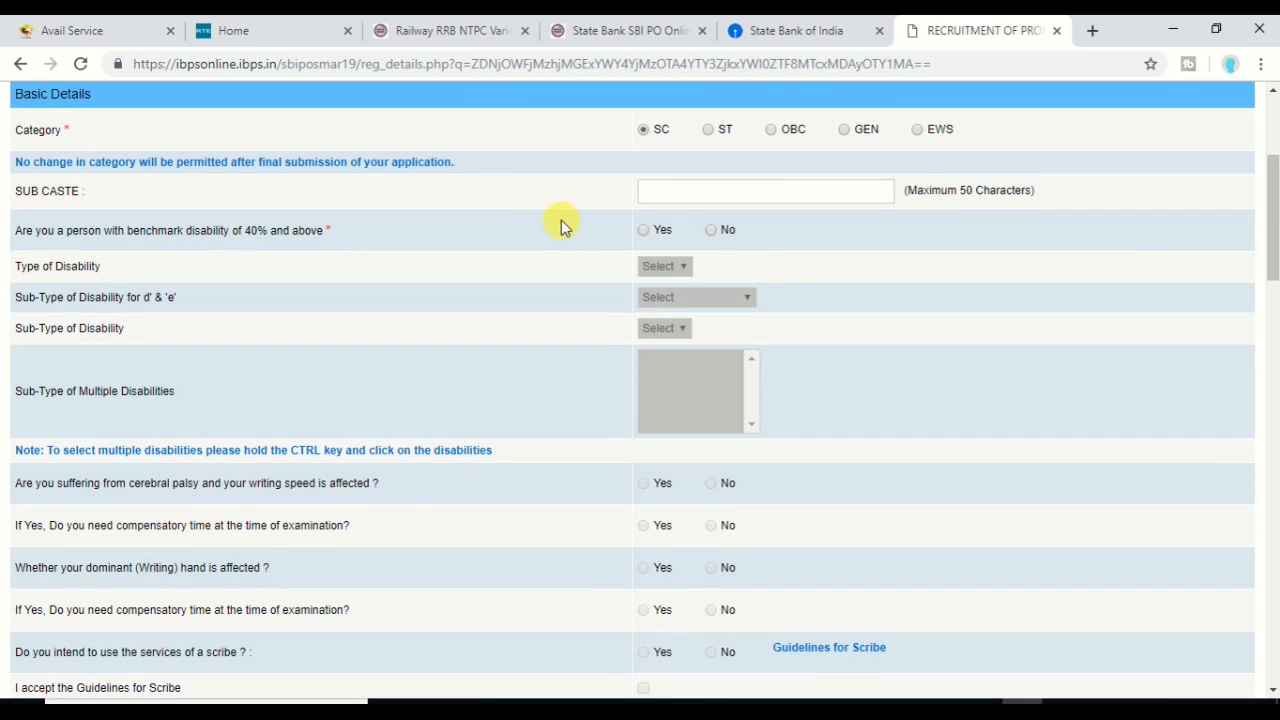
pyautogui.click(650, 199)
pyautogui.write('BAIRWA')
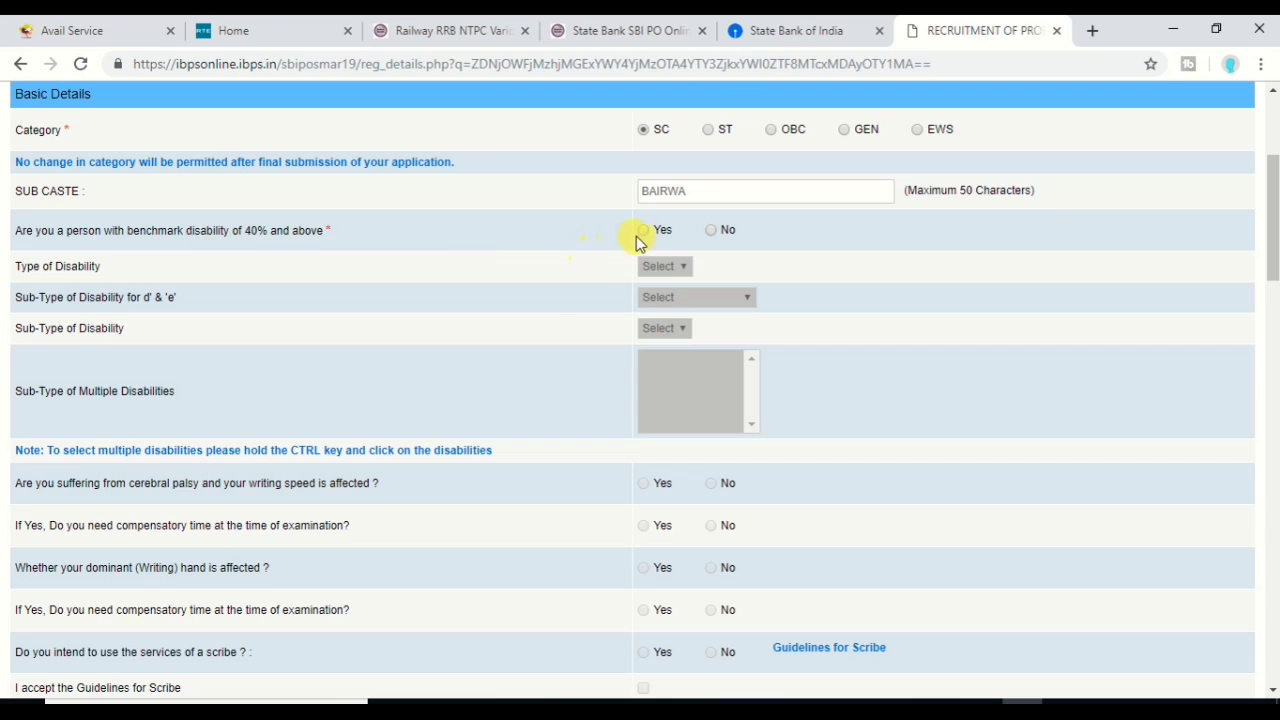
# - Answer No to the benchmark disability question and to the Jammu & Kashmir domicile question
pyautogui.click(711, 231)
pyautogui.scroll(-1, 714, 231)
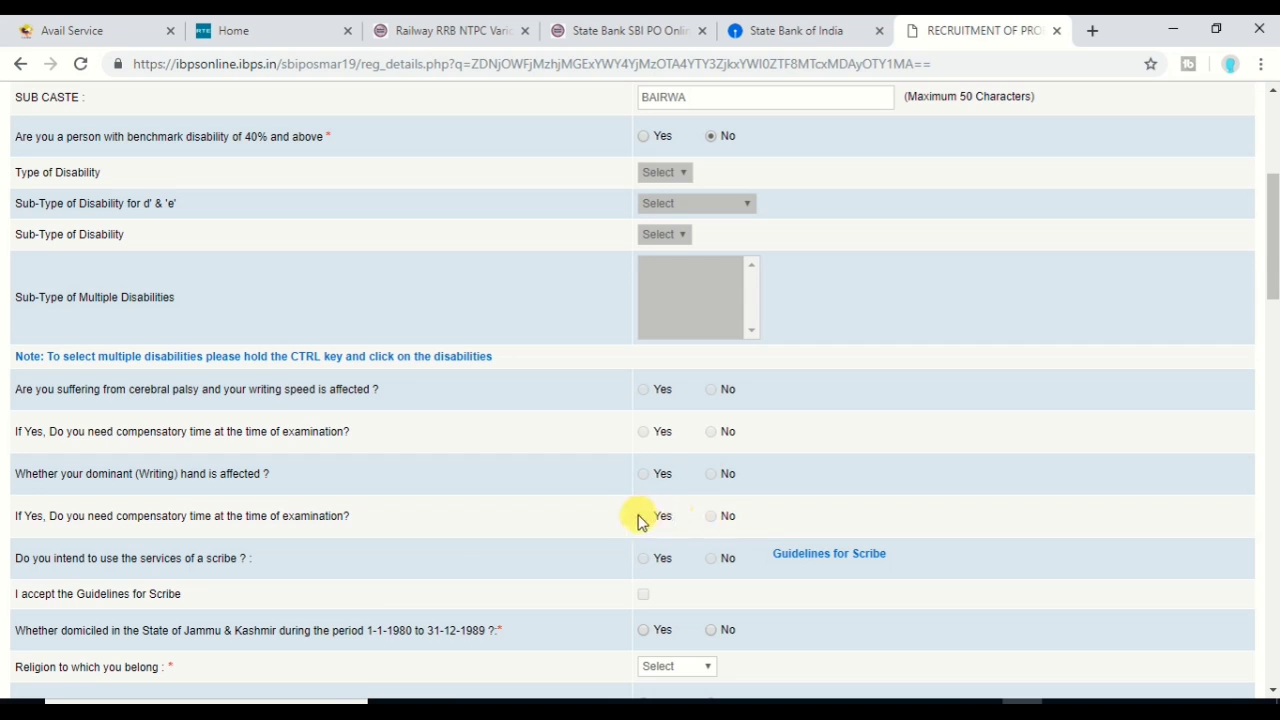
pyautogui.scroll(-2, 689, 537)
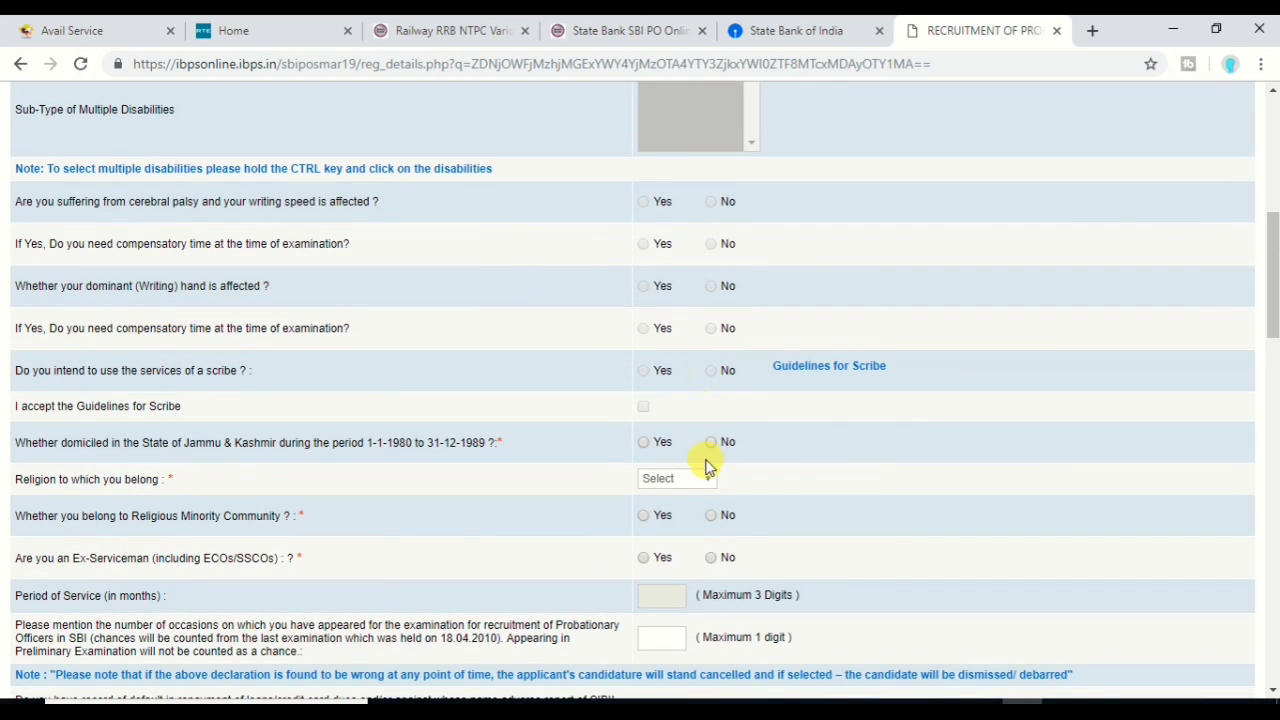
pyautogui.click(709, 445)
# - Set the candidate's religion to Hindu in the basic details
pyautogui.scroll(-1, 680, 430)
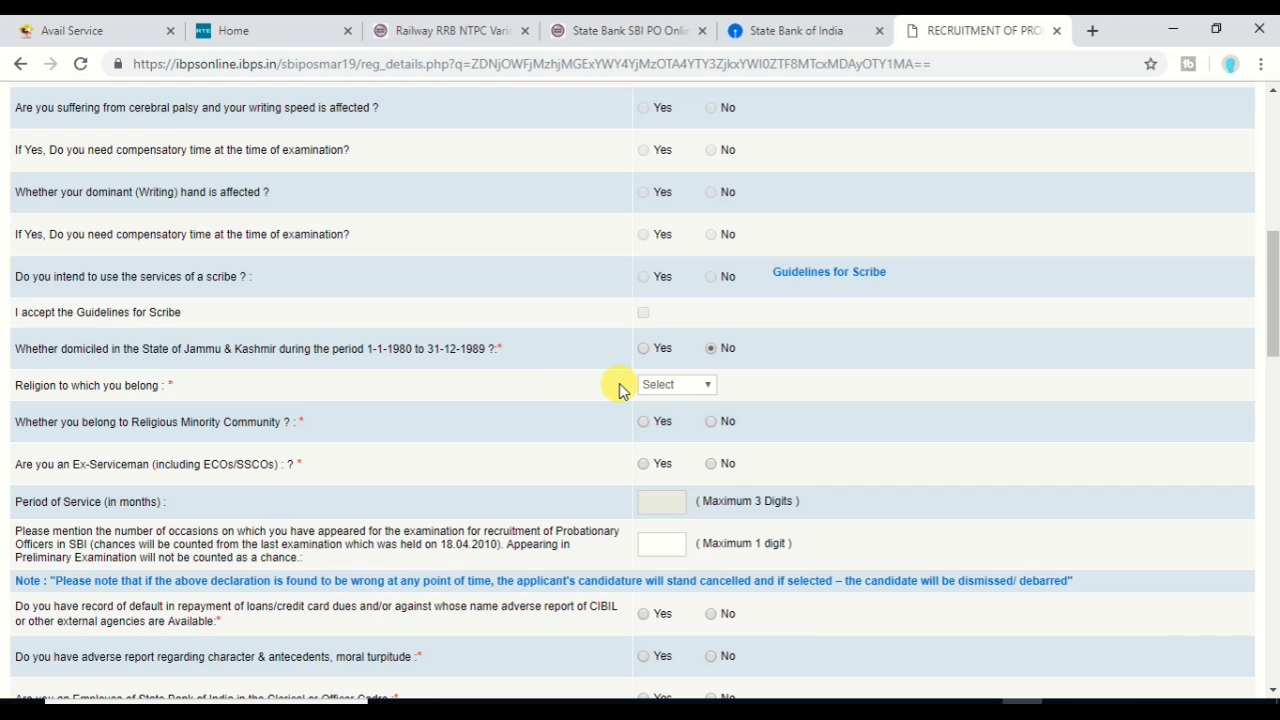
pyautogui.click(660, 385)
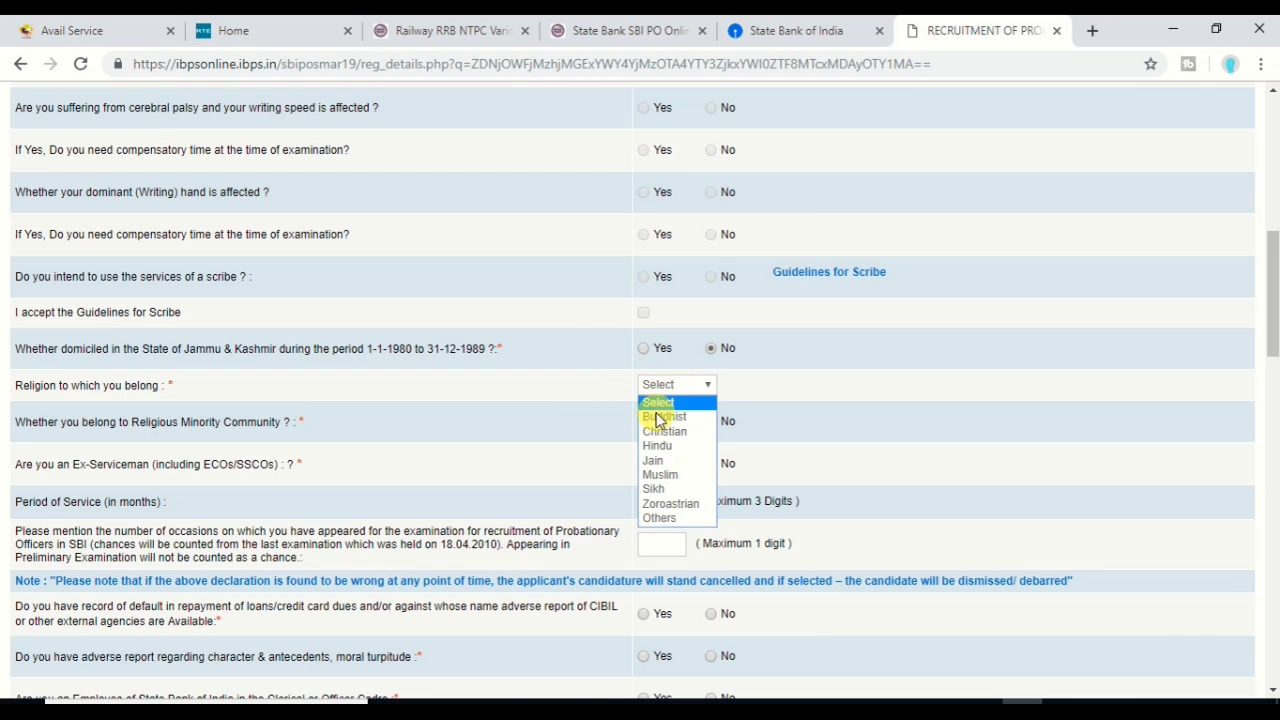
pyautogui.click(660, 446)
pyautogui.scroll(-3, 423, 460)
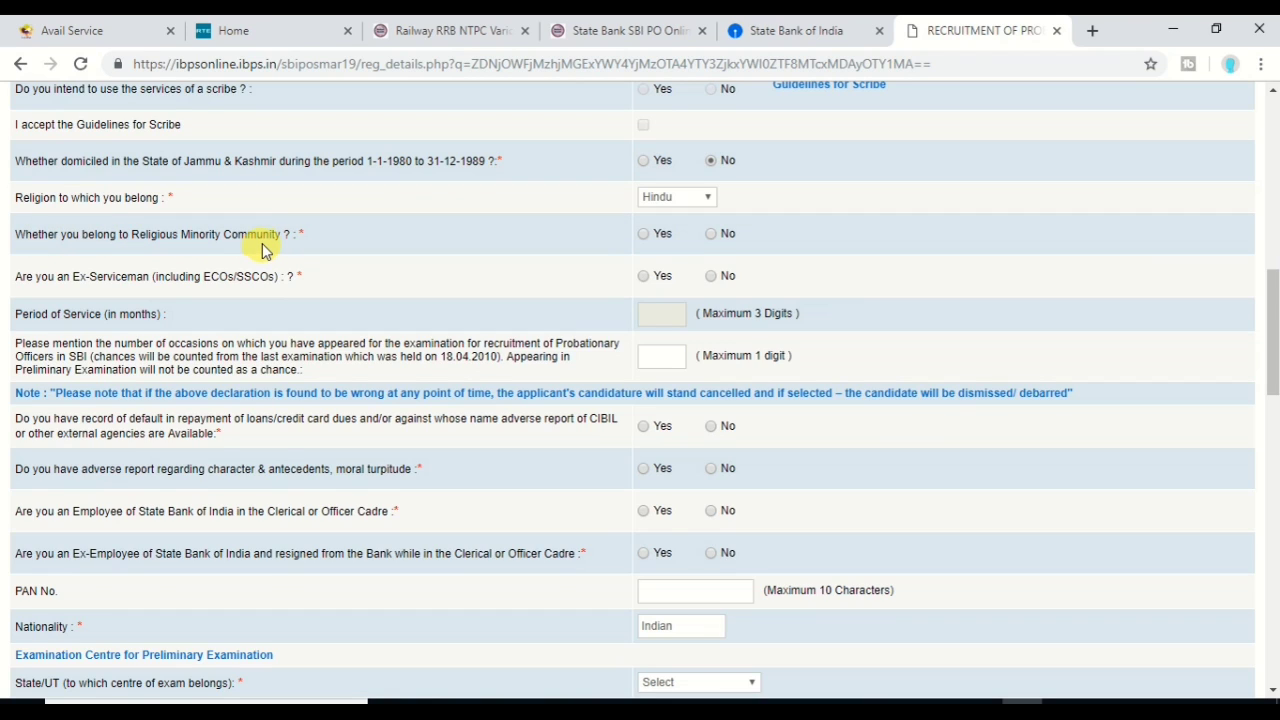
# - Answer No to the religious minority and ex-serviceman questions, and enter 0 as the number of previous examination occasions
pyautogui.click(711, 236)
pyautogui.click(711, 277)
pyautogui.scroll(-1, 680, 280)
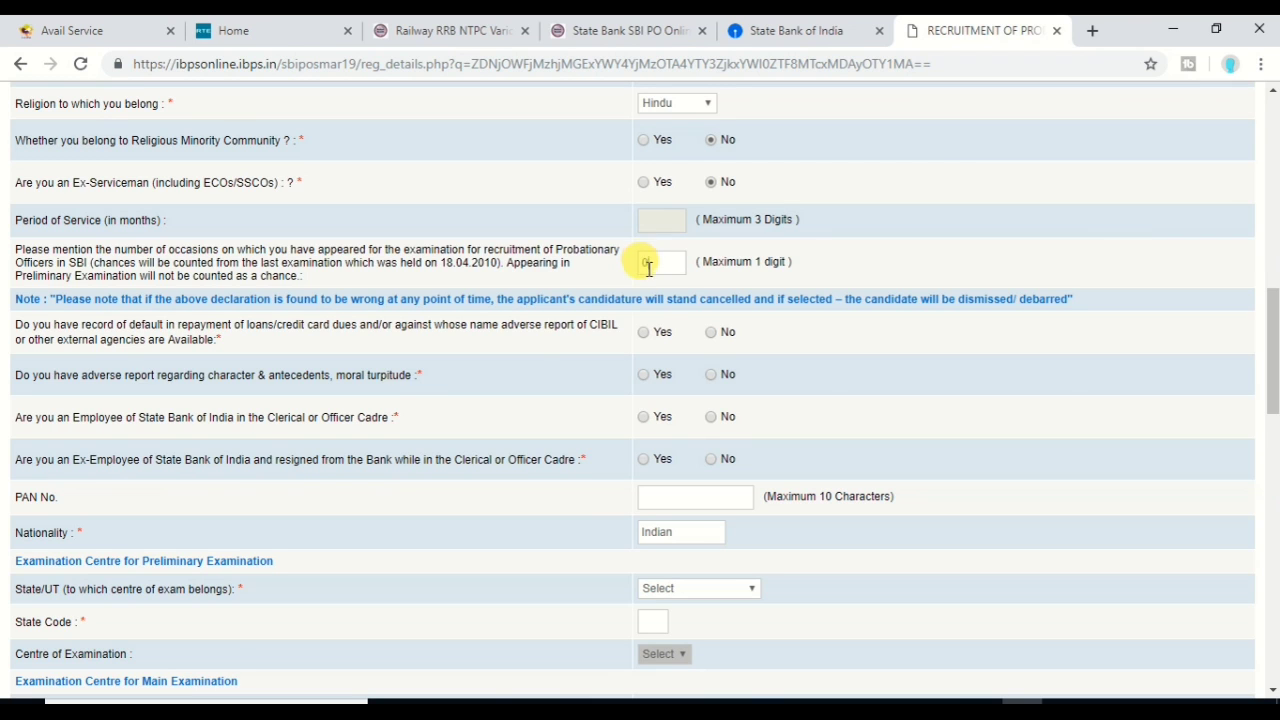
# - Answer No to the loan default, adverse character report, State Bank employee and State Bank ex-employee questions
pyautogui.scroll(-1, 648, 268)
pyautogui.click(728, 238)
pyautogui.click(728, 280)
pyautogui.click(728, 322)
pyautogui.scroll(-1, 731, 350)
pyautogui.click(731, 345)
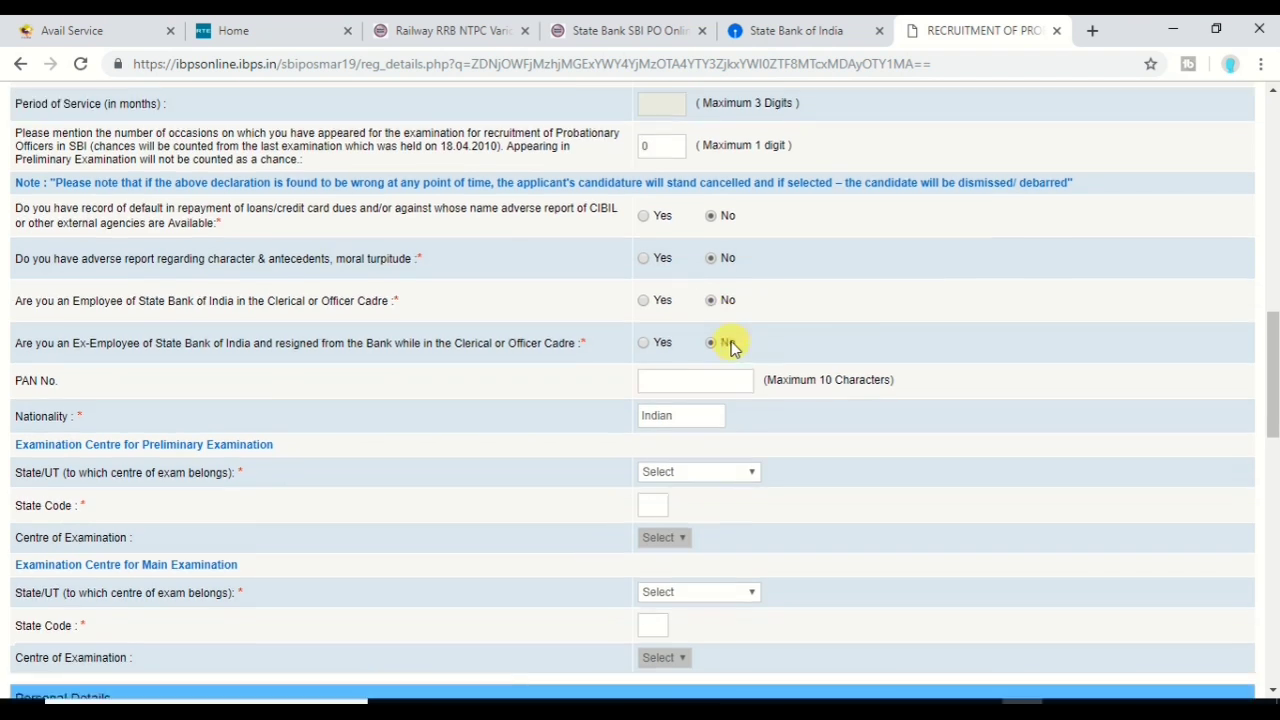
# - Set the preliminary examination state to Rajasthan and its examination centre to Jaipur
pyautogui.scroll(-1, 700, 320)
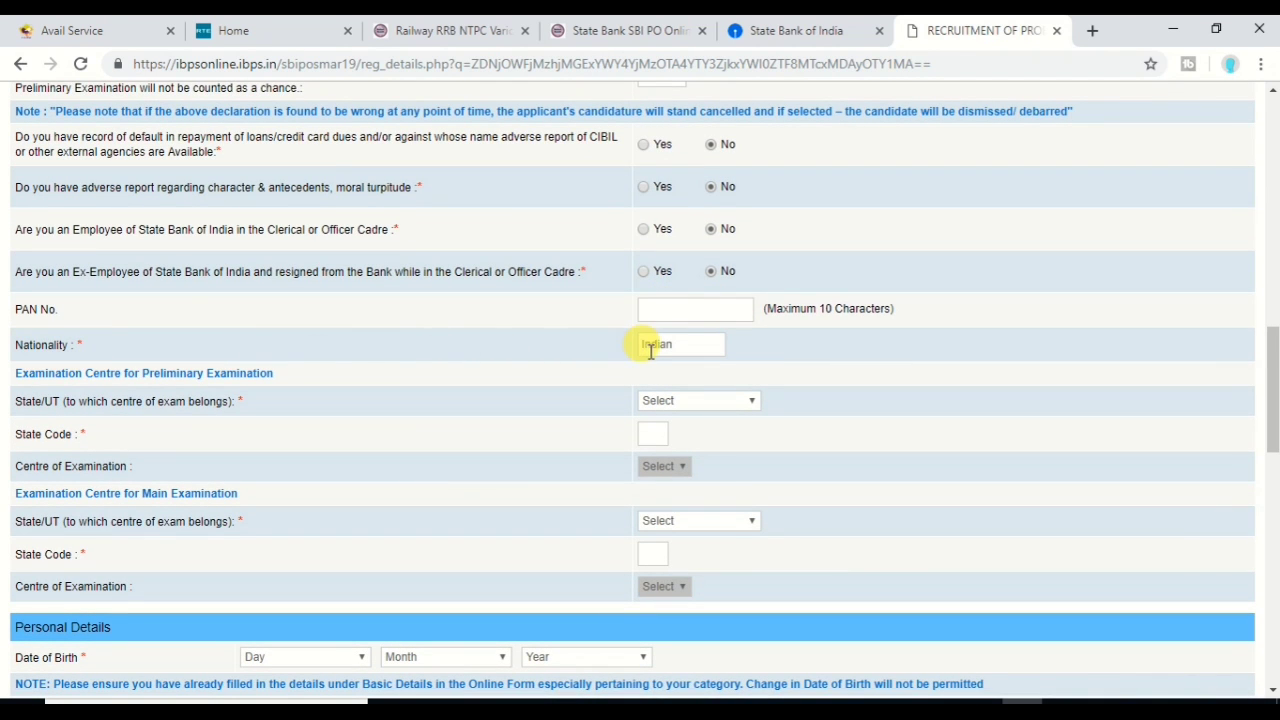
pyautogui.scroll(-2, 124, 226)
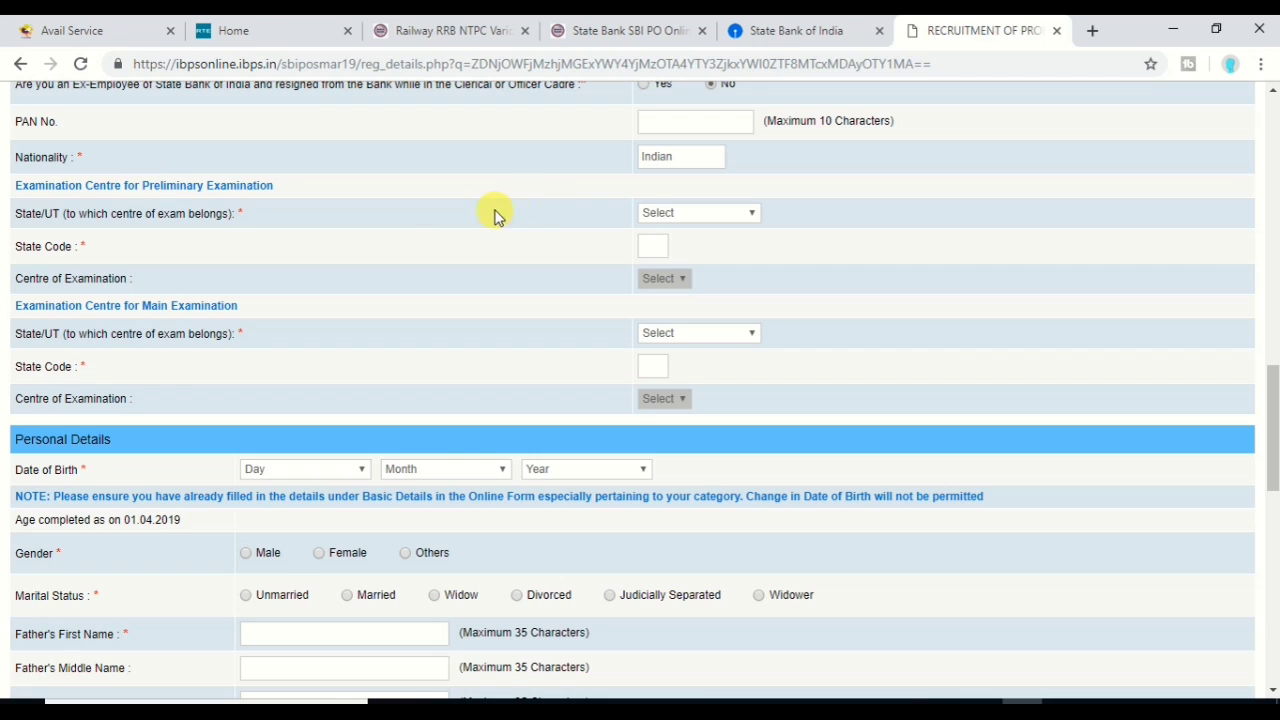
pyautogui.click(658, 220)
pyautogui.press('r')
pyautogui.press('Return')
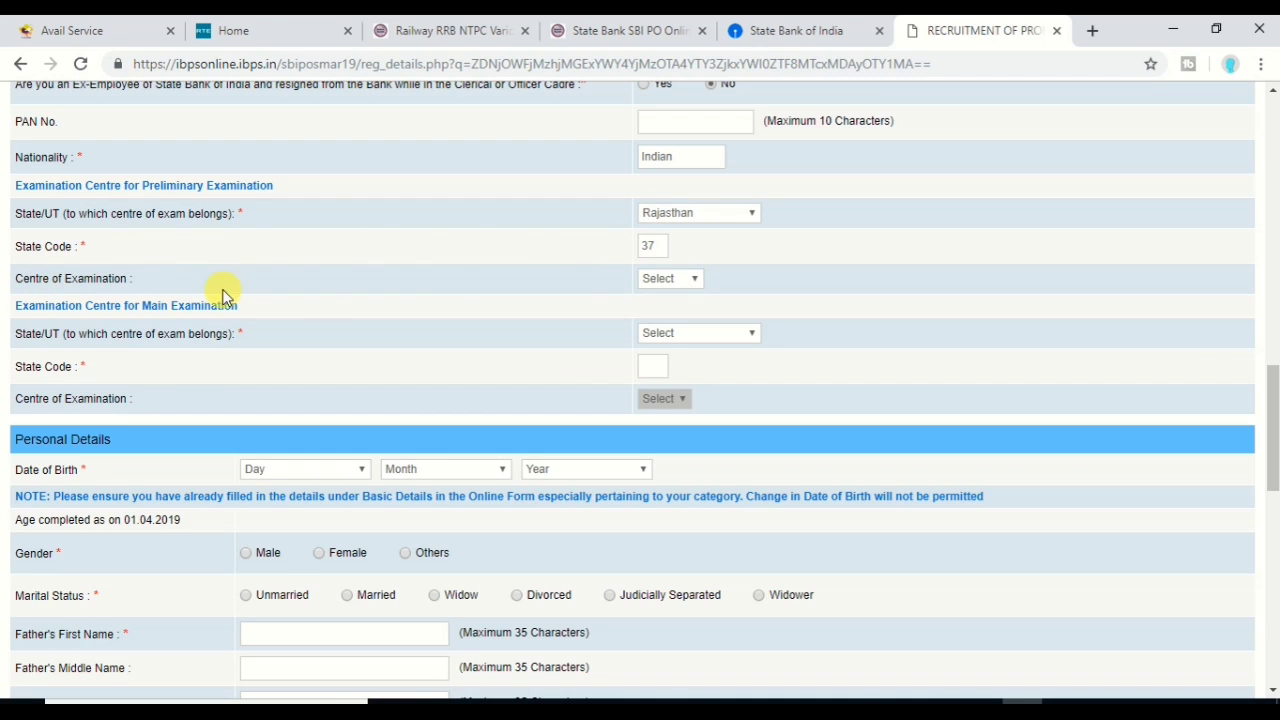
pyautogui.click(673, 282)
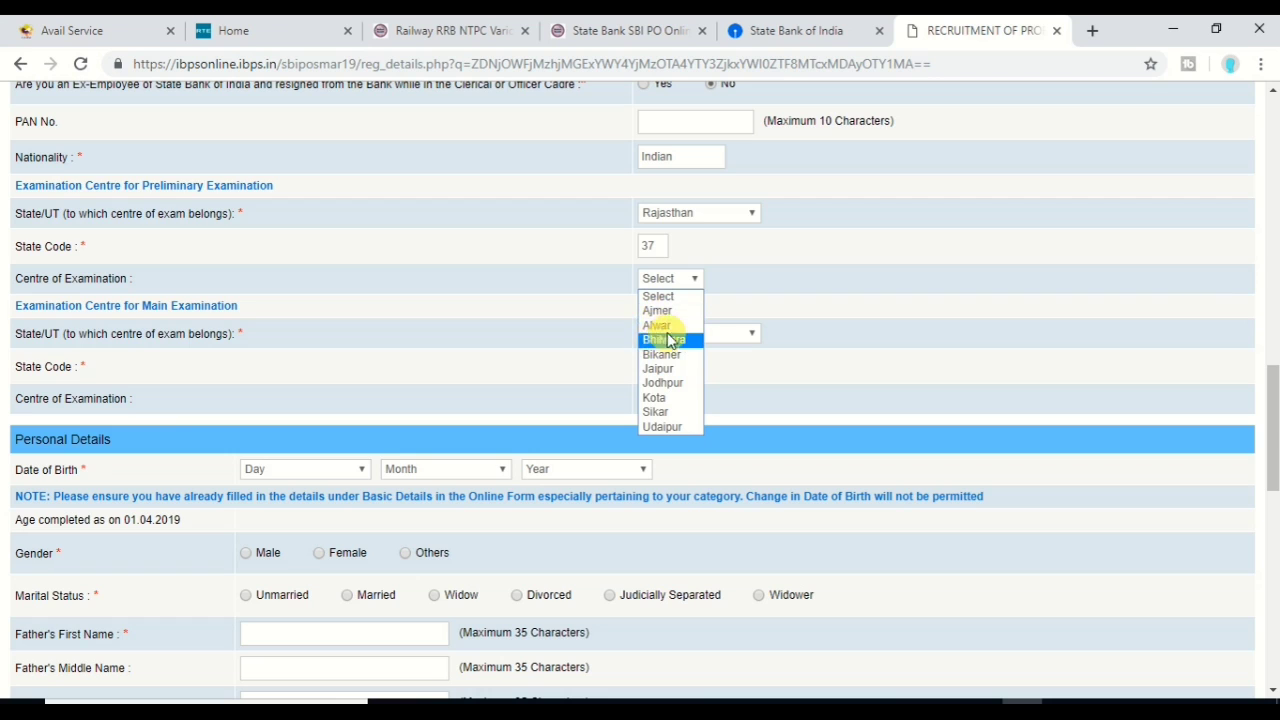
pyautogui.click(663, 368)
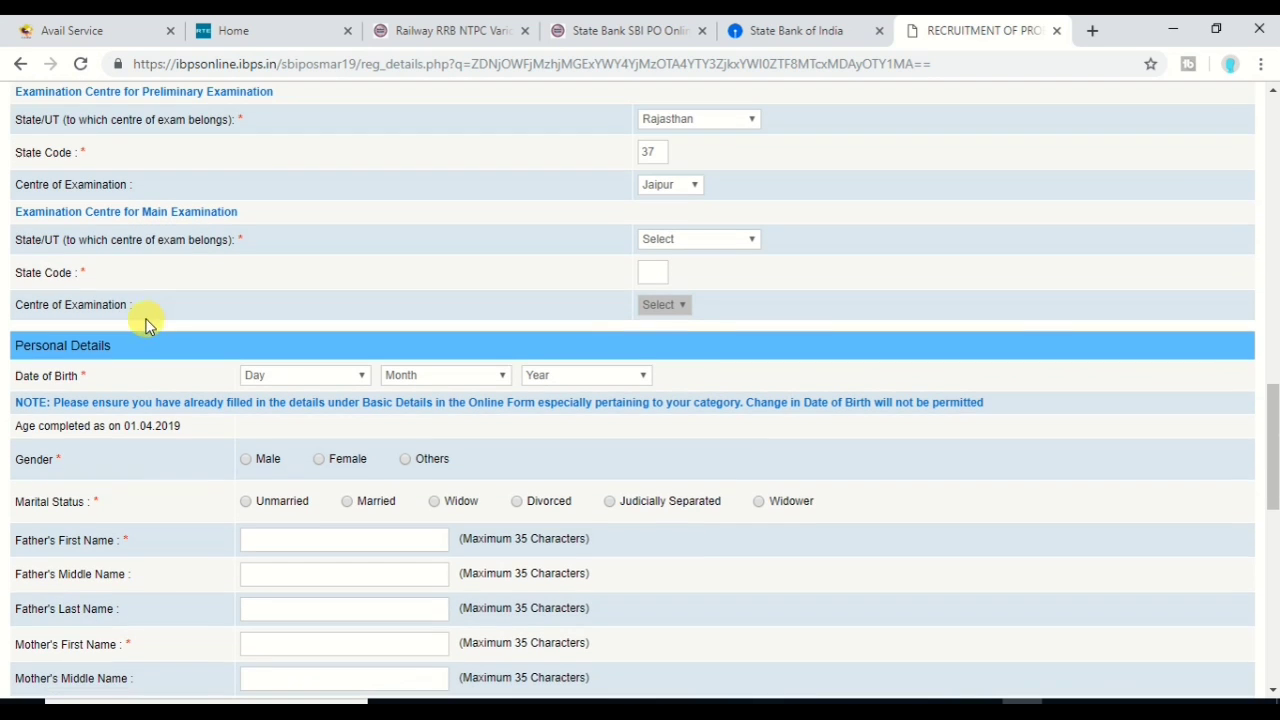
# - Set the main examination state to Rajasthan and its examination centre to Jaipur
pyautogui.scroll(-1, 140, 320)
pyautogui.click(658, 241)
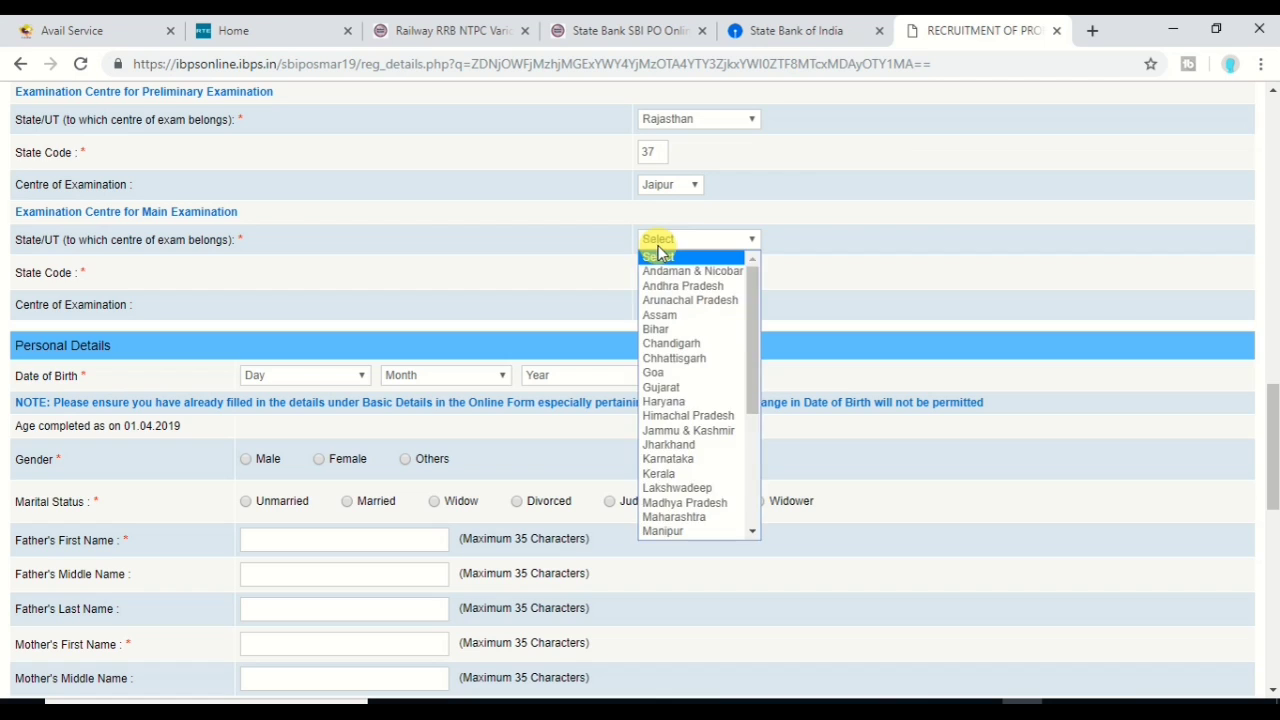
pyautogui.press('r')
pyautogui.press('Return')
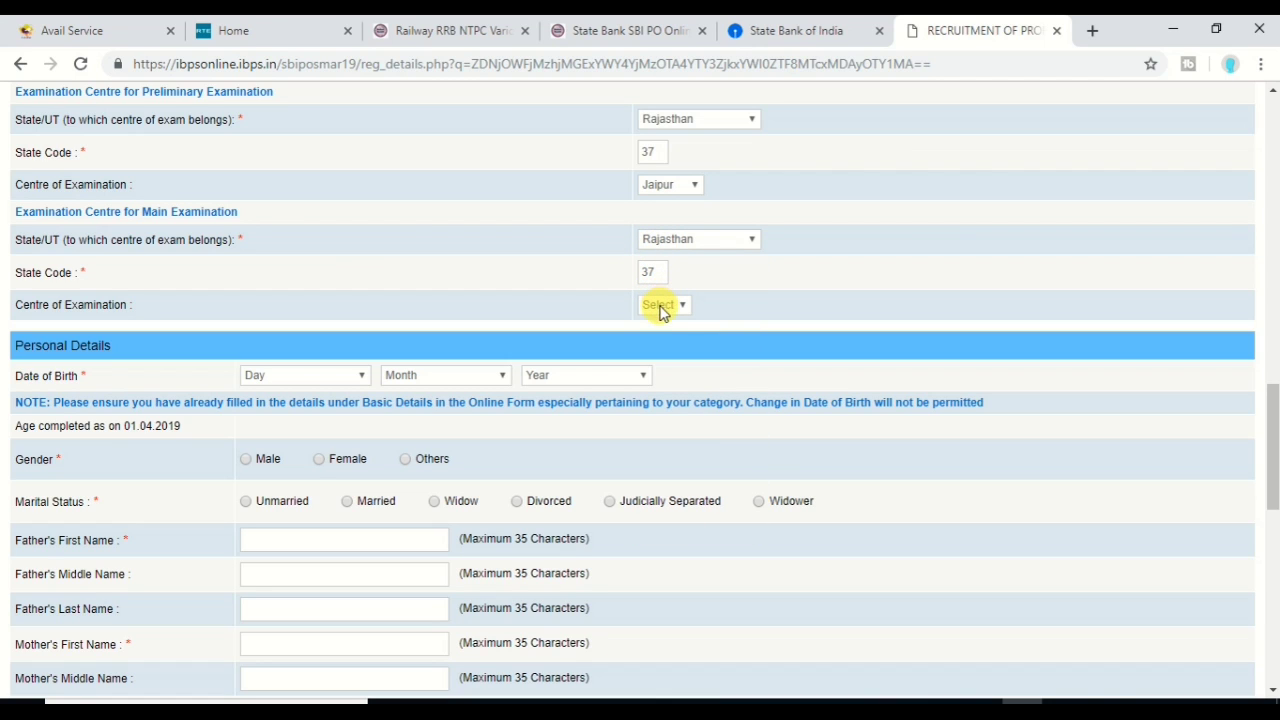
pyautogui.click(660, 307)
pyautogui.click(660, 337)
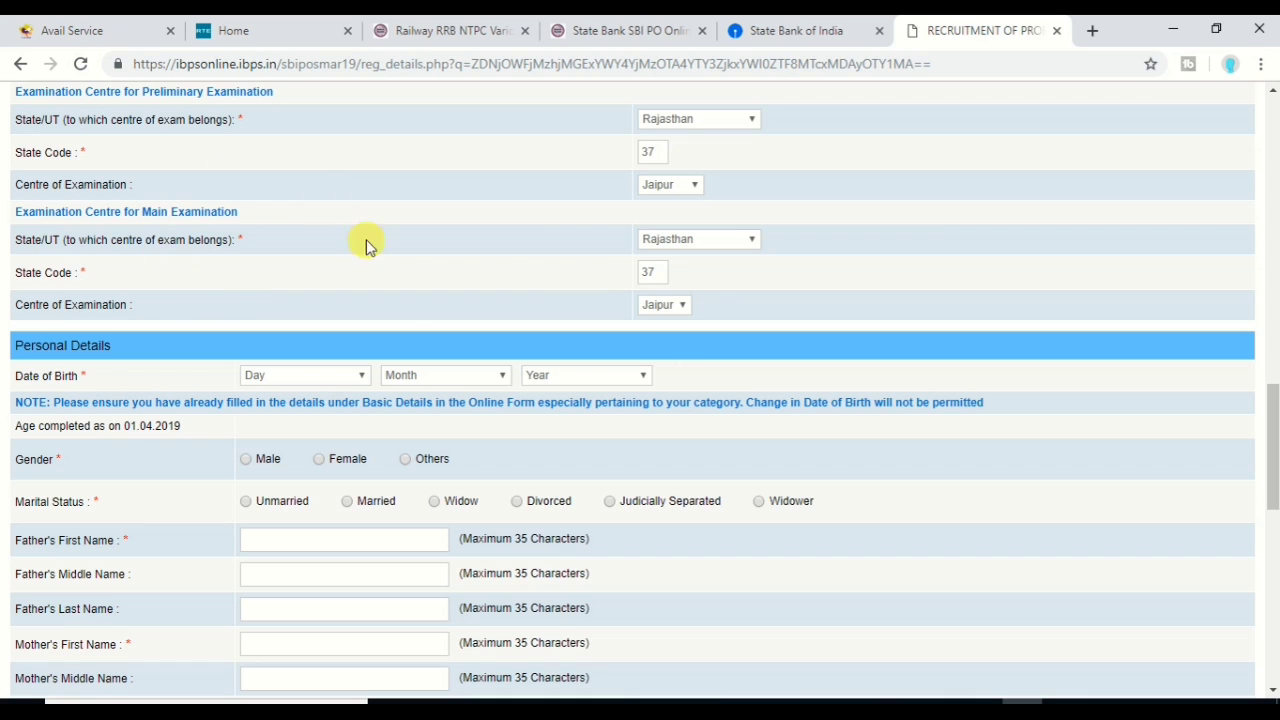
# - Enter the candidate's date of birth in the personal details by choosing the day, month and year
pyautogui.scroll(-1, 358, 363)
pyautogui.scroll(-1, 345, 350)
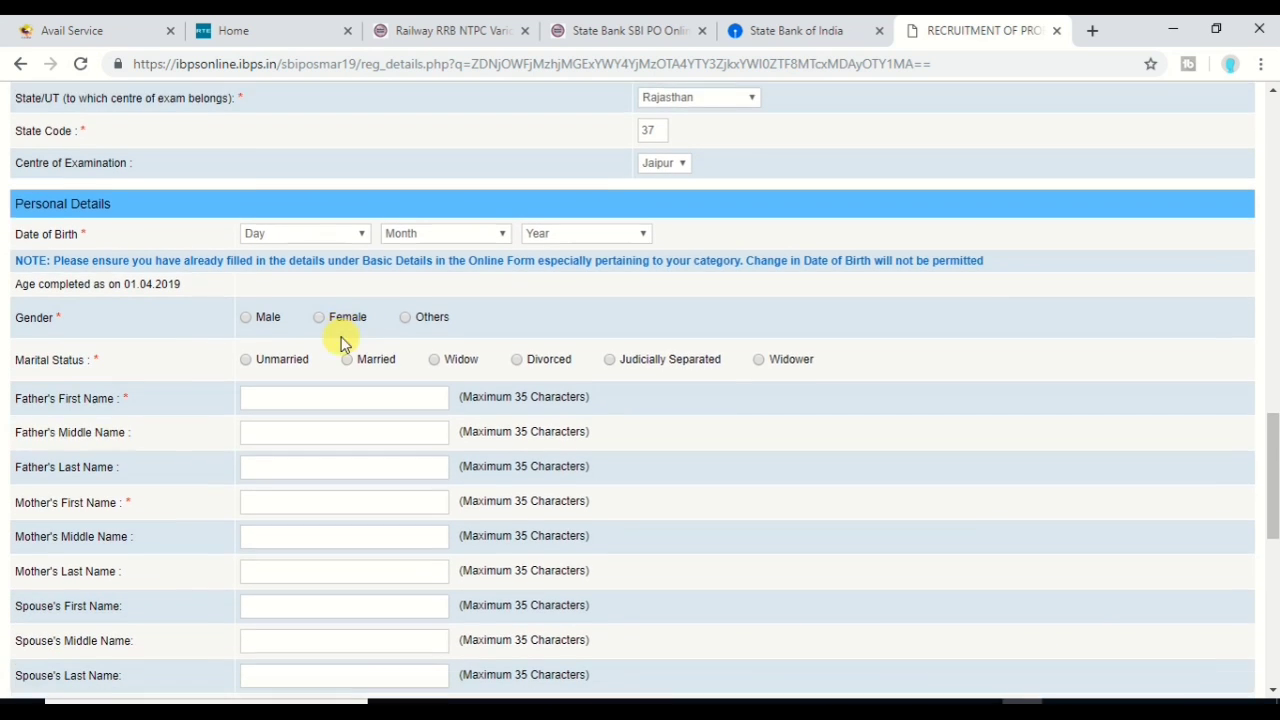
pyautogui.click(302, 190)
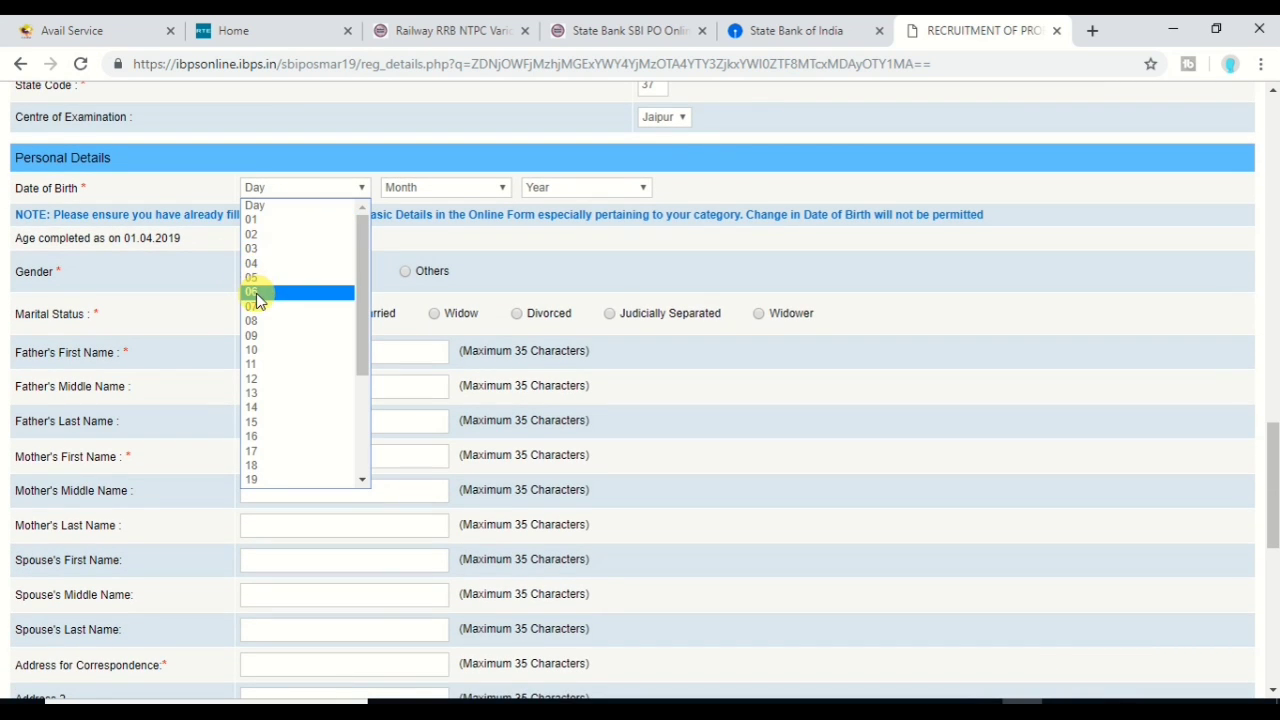
pyautogui.click(257, 336)
pyautogui.click(456, 195)
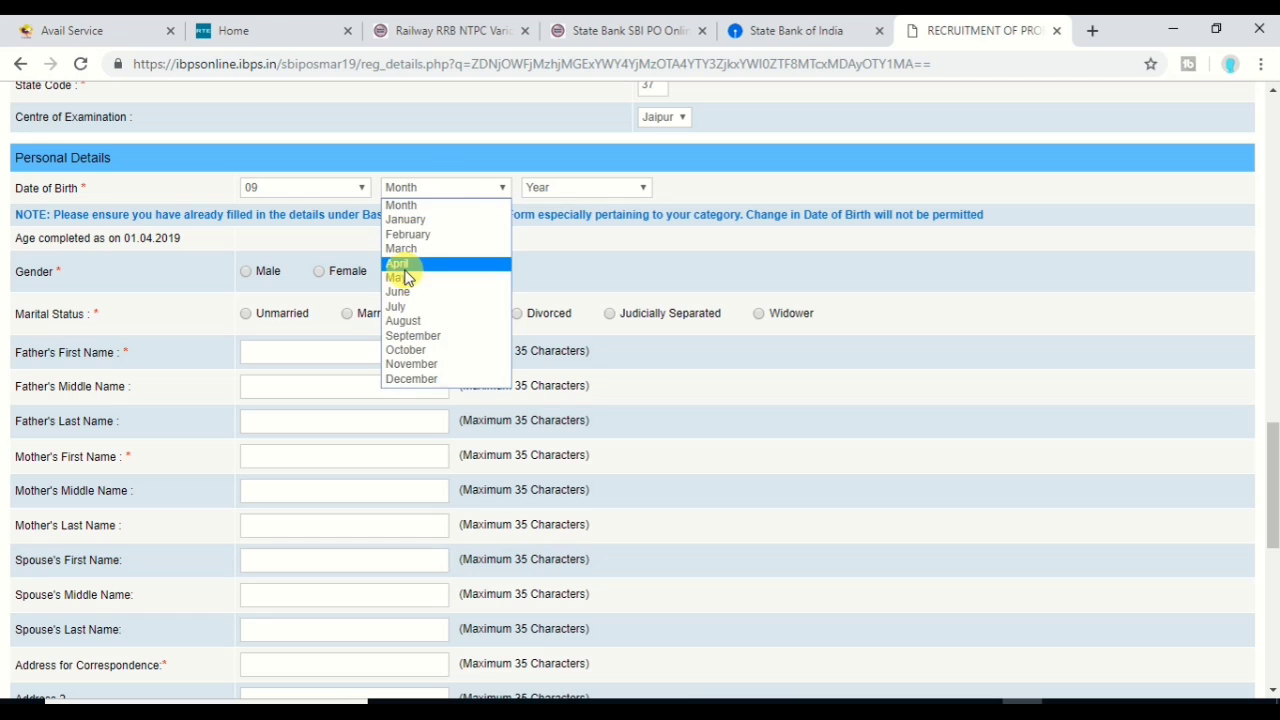
pyautogui.click(400, 306)
pyautogui.click(566, 189)
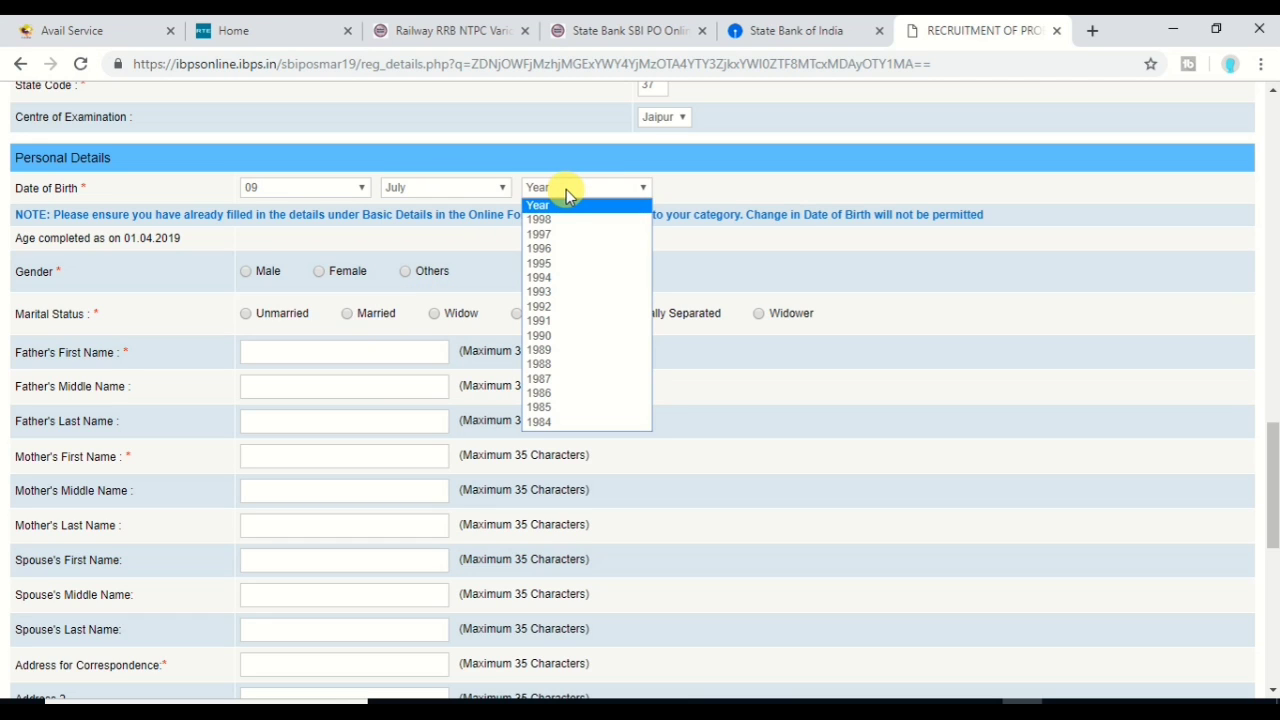
pyautogui.write('1995')
pyautogui.press('Return')
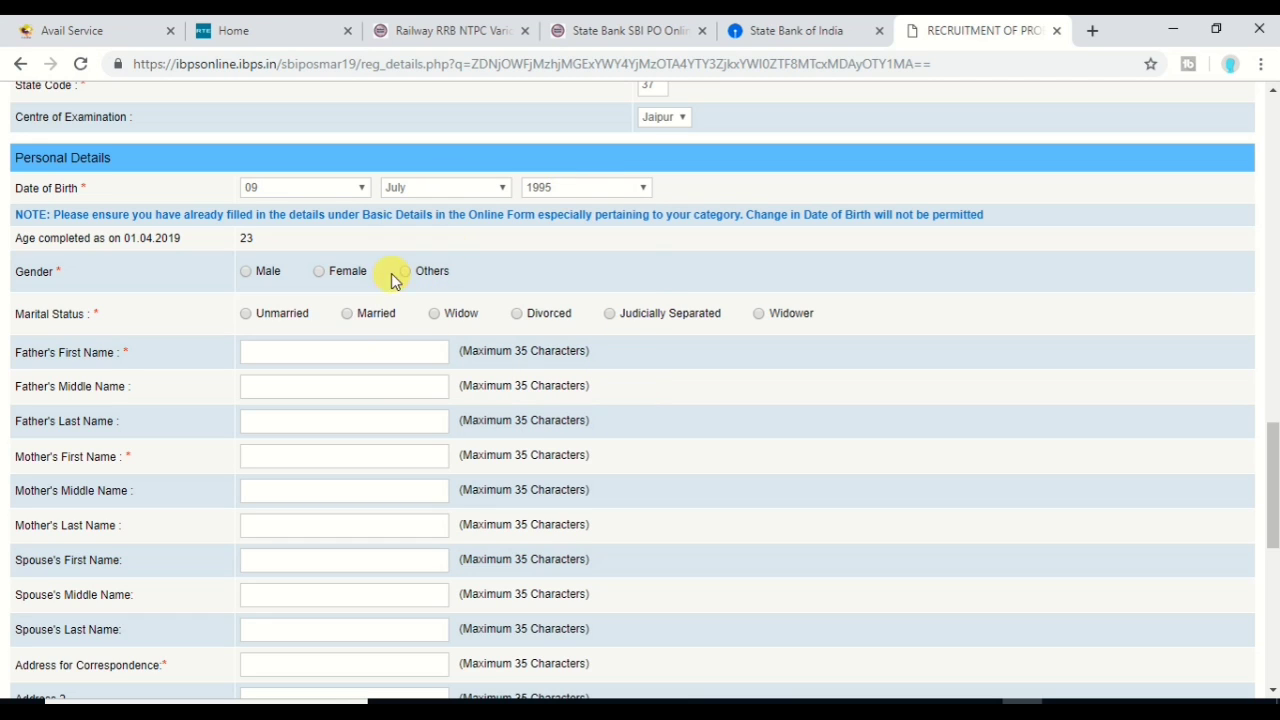
# - Set the candidate's gender to Male and marital status to Unmarried
pyautogui.click(249, 274)
pyautogui.scroll(-1, 249, 278)
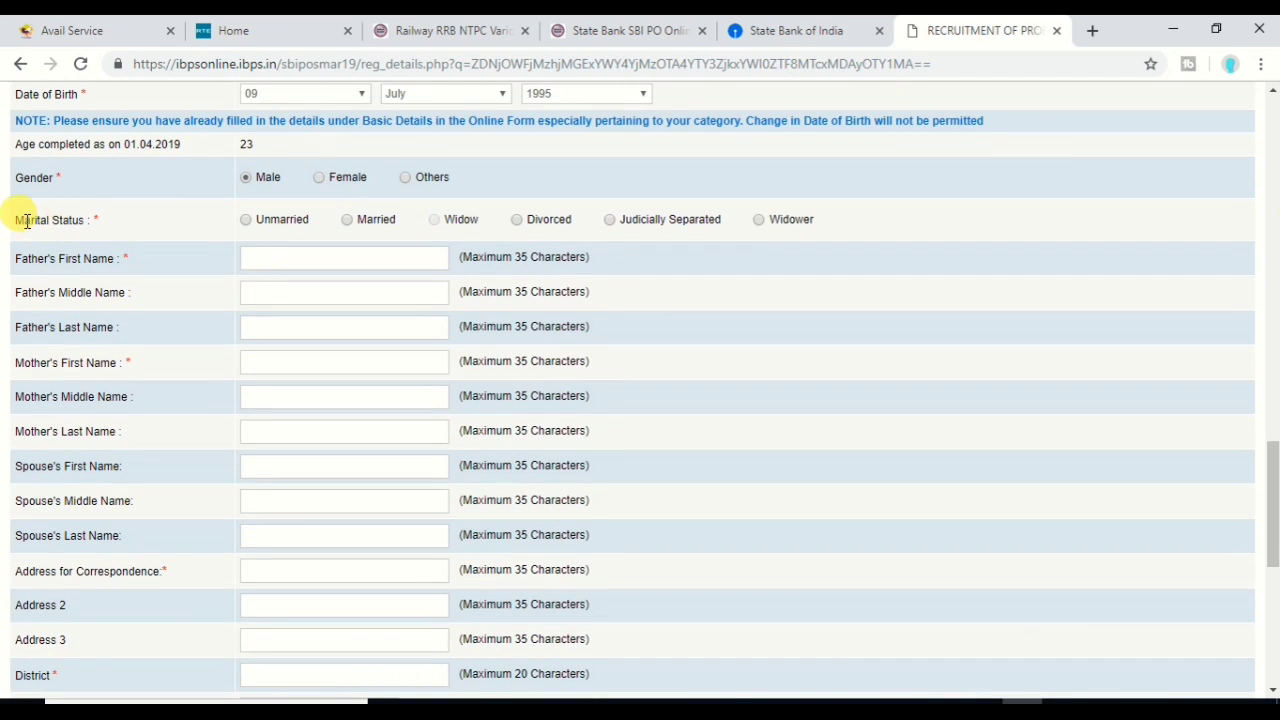
pyautogui.click(246, 221)
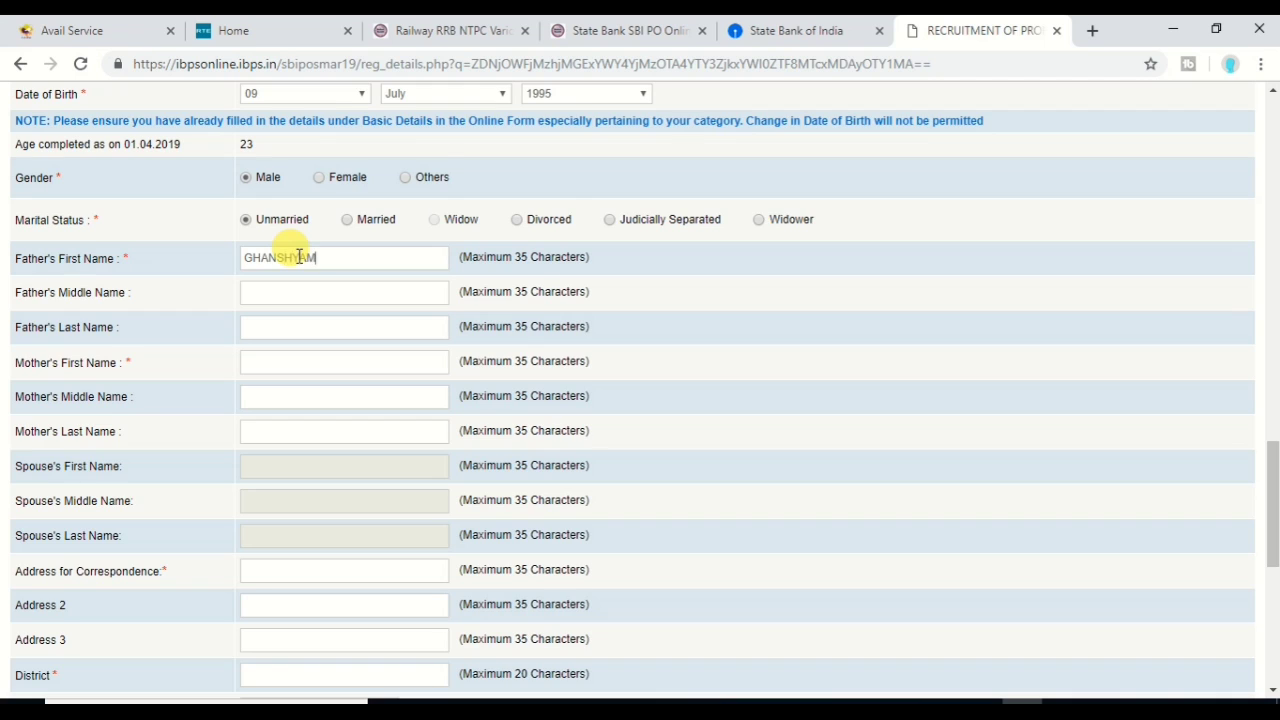
# - Fill in the candidate's address for correspondence, including the second address line, district, state and pincode
pyautogui.scroll(-4, 290, 230)
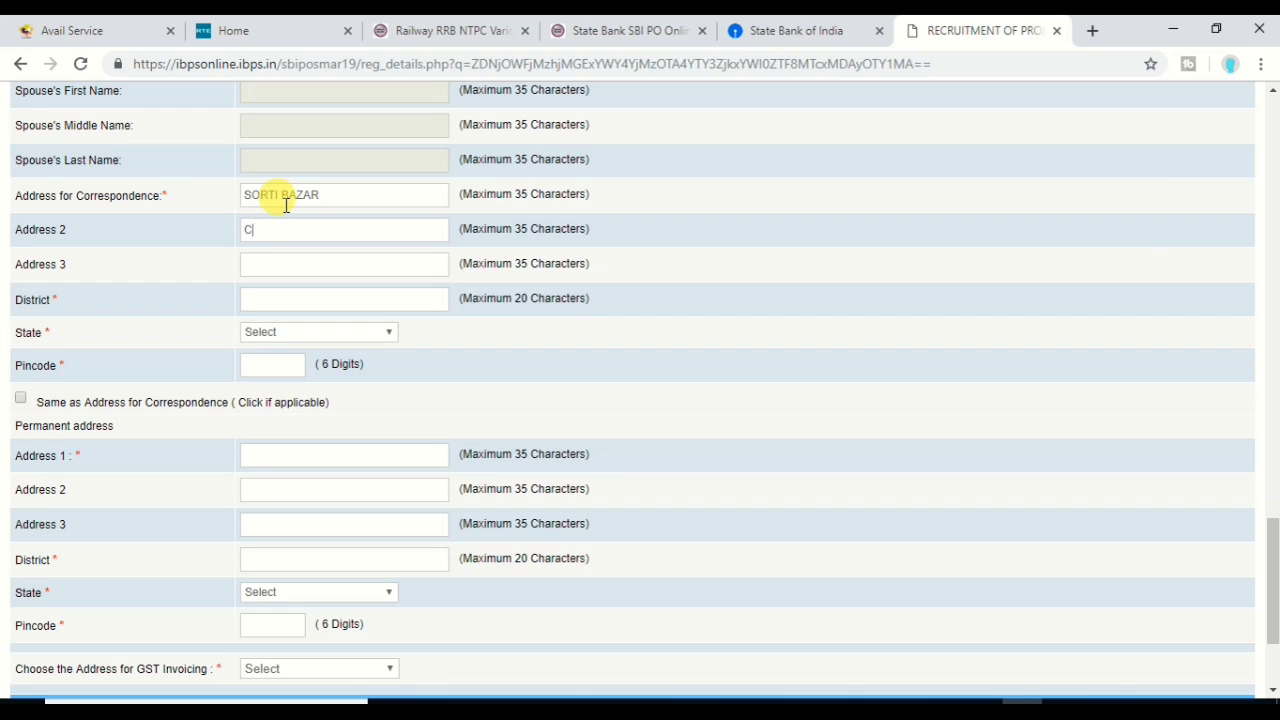
pyautogui.write('ITY SAWAI MADHOPUR')
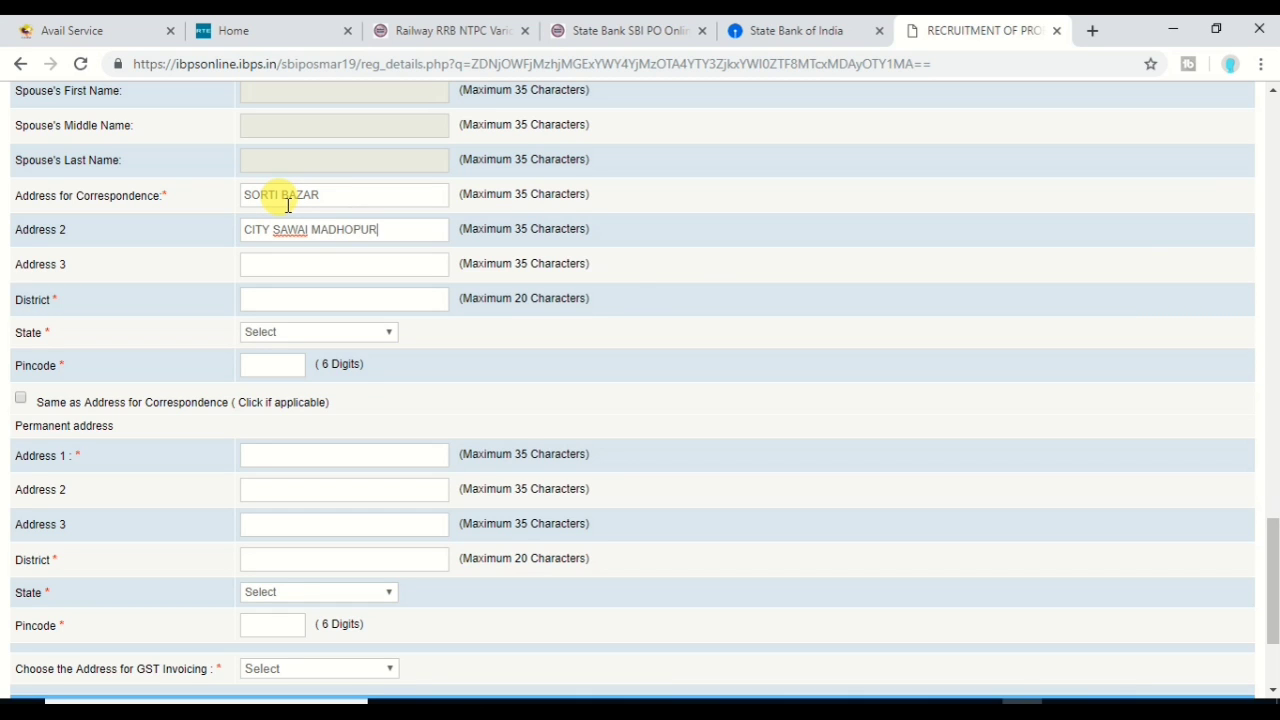
pyautogui.scroll(-1, 288, 205)
pyautogui.click(266, 209)
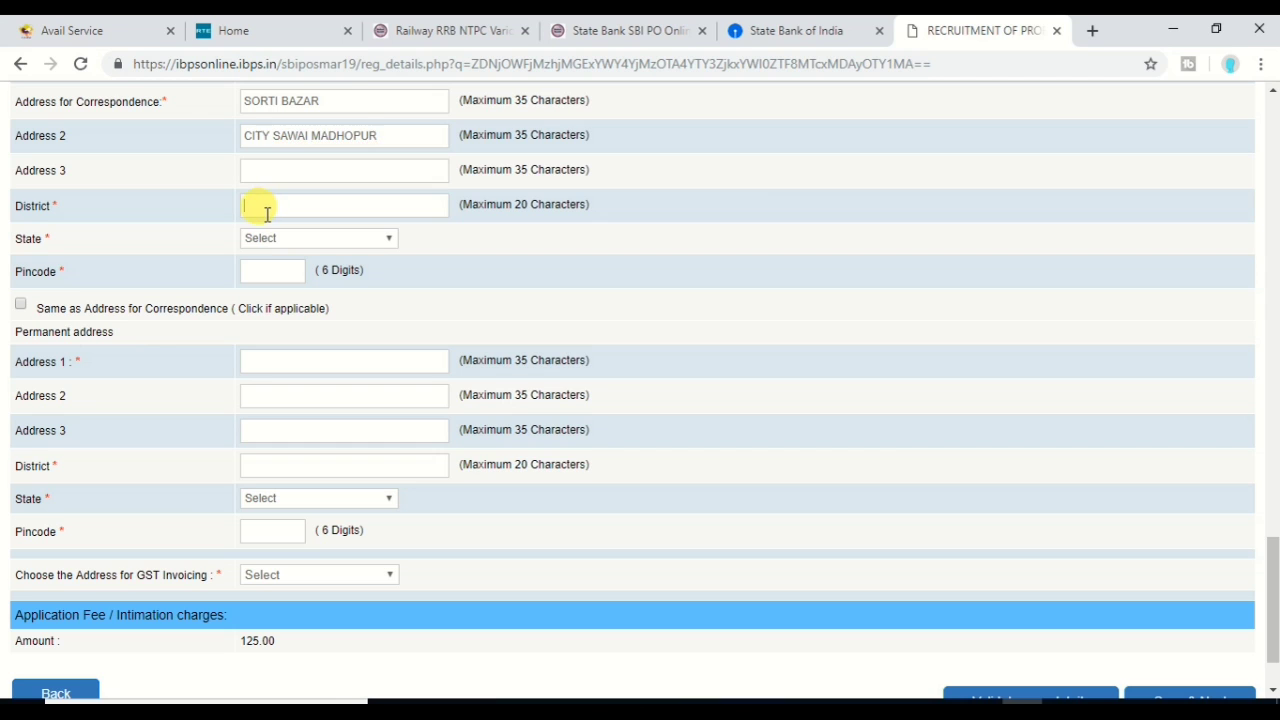
pyautogui.write('SAWAI MADHOPUR')
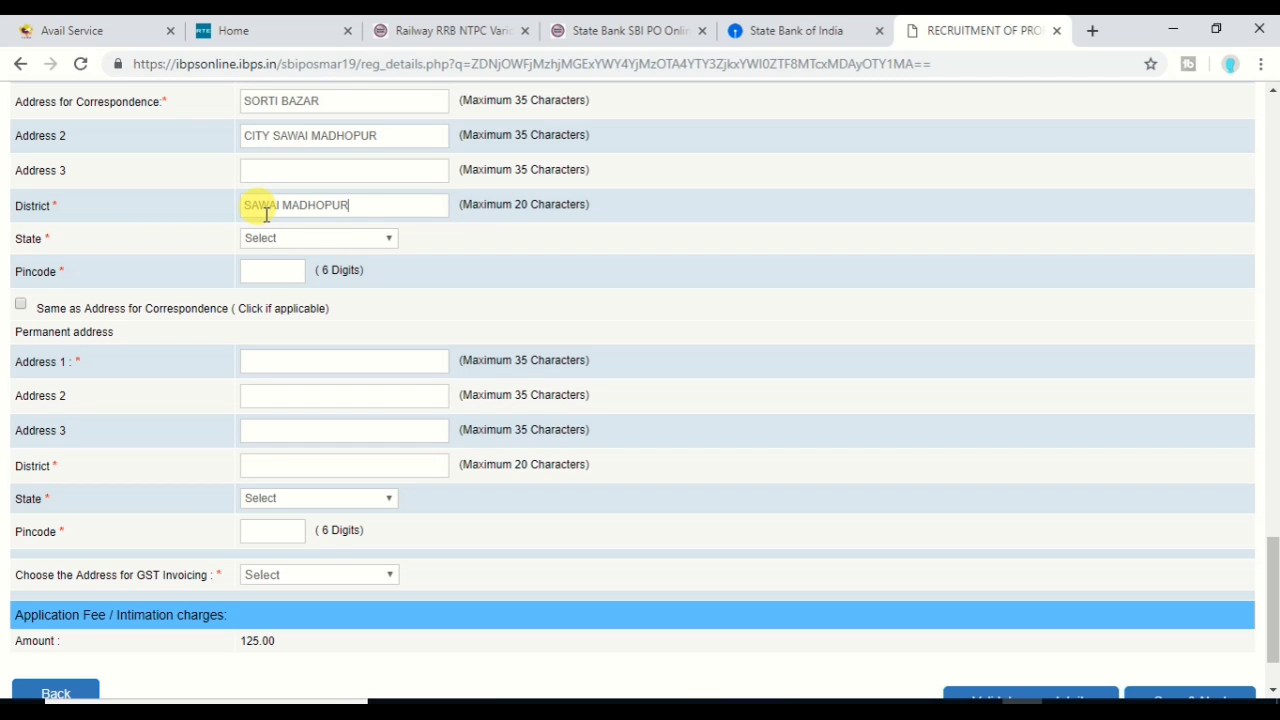
pyautogui.click(257, 240)
pyautogui.press('r')
pyautogui.press('Return')
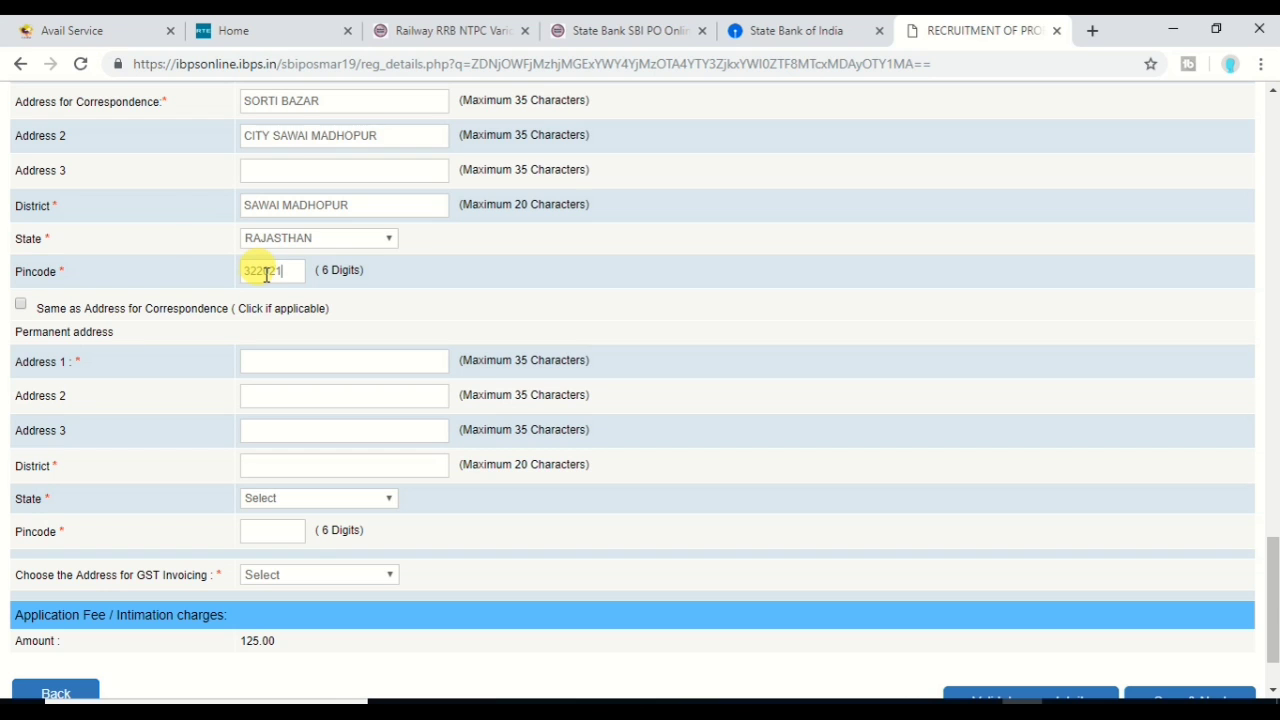
# - Mark the permanent address as same as the correspondence address and choose Permanent Address for GST invoicing
pyautogui.click(22, 308)
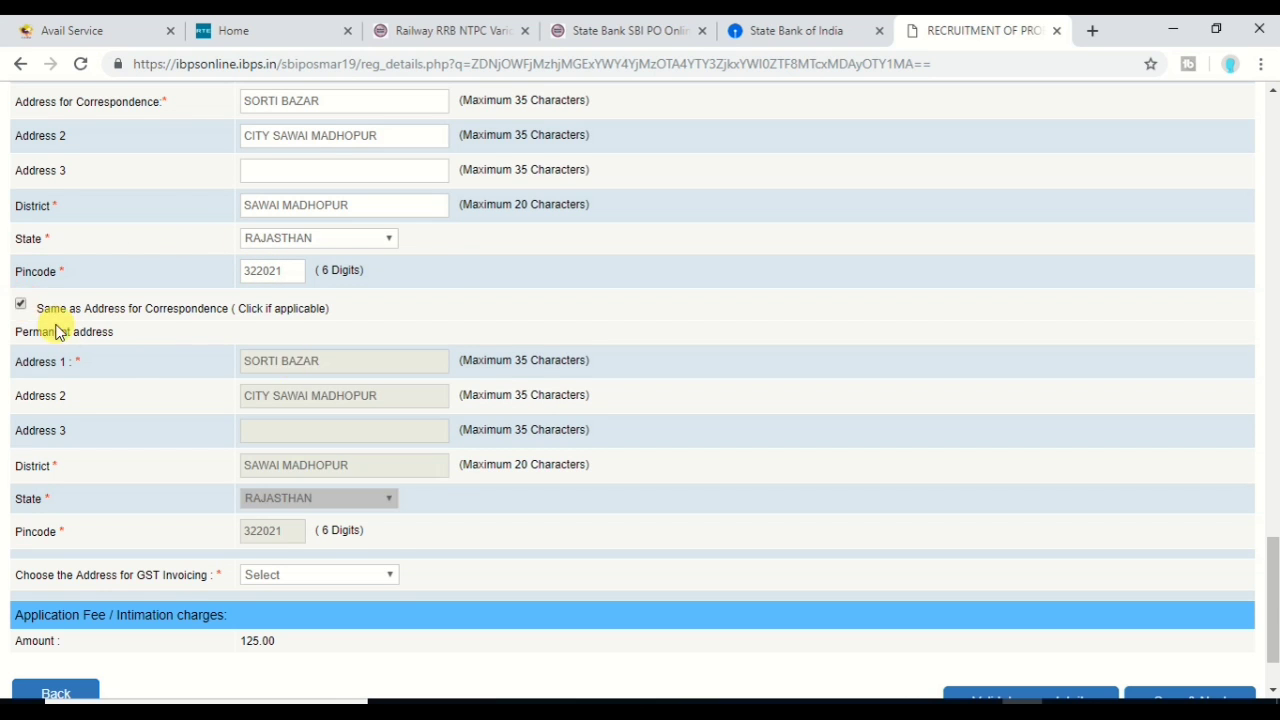
pyautogui.scroll(-1, 210, 372)
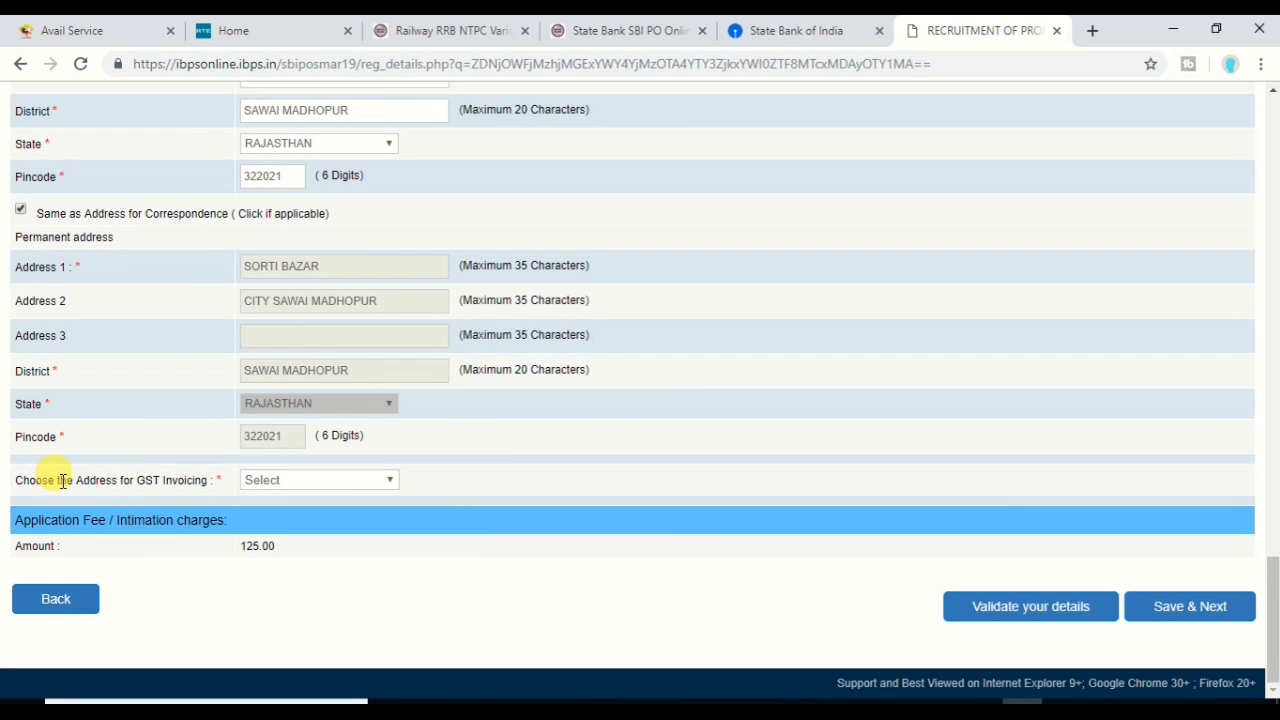
pyautogui.click(314, 482)
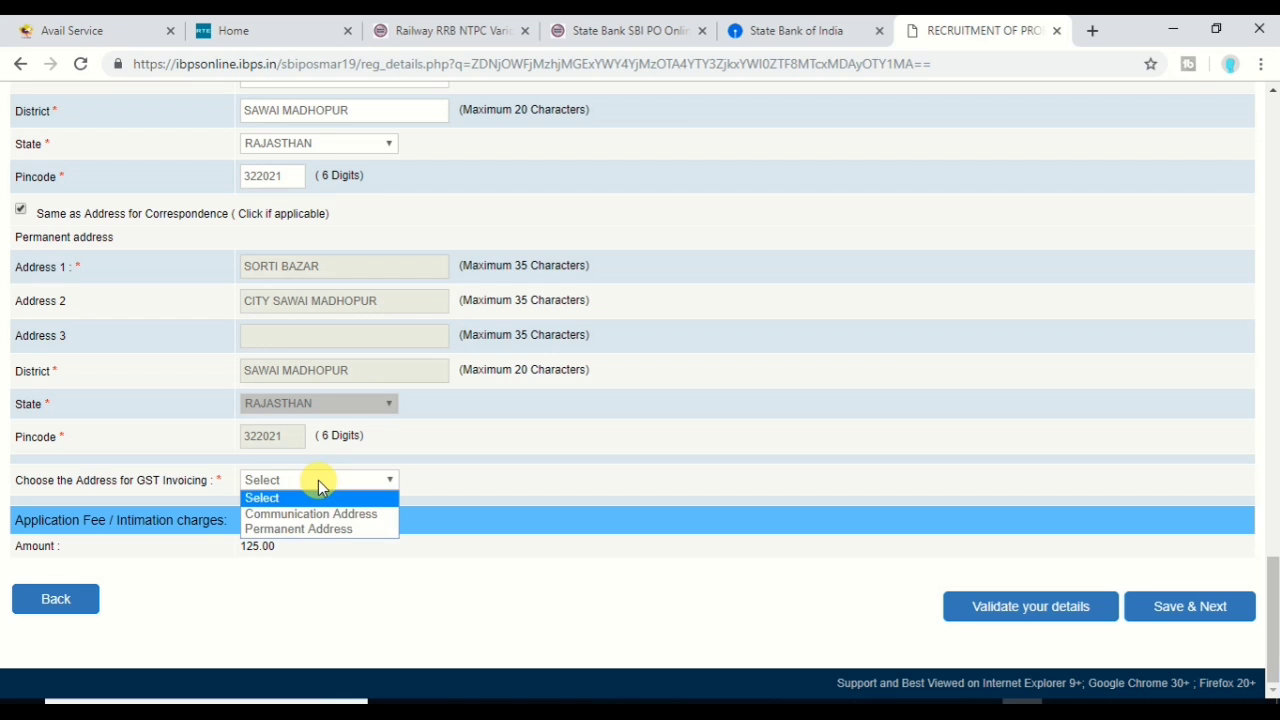
pyautogui.click(330, 529)
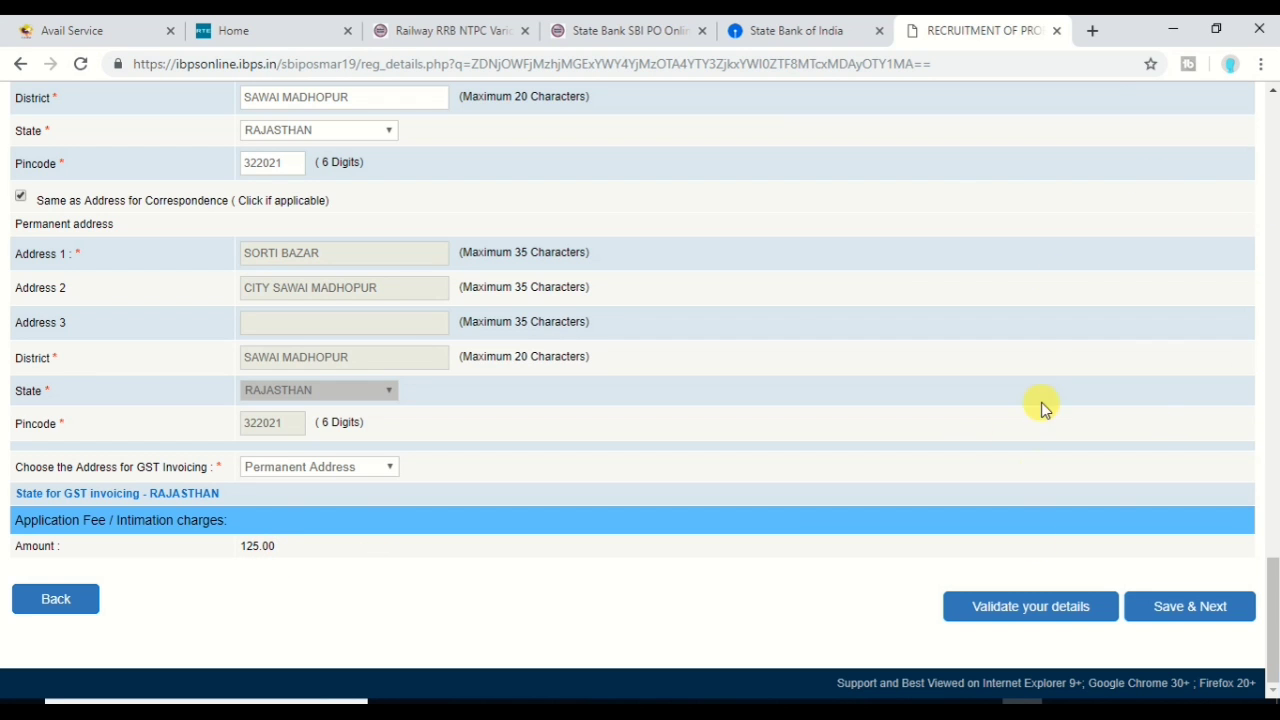
# - Validate the application details and check the personal details section for fields flagged with errors
pyautogui.click(1031, 610)
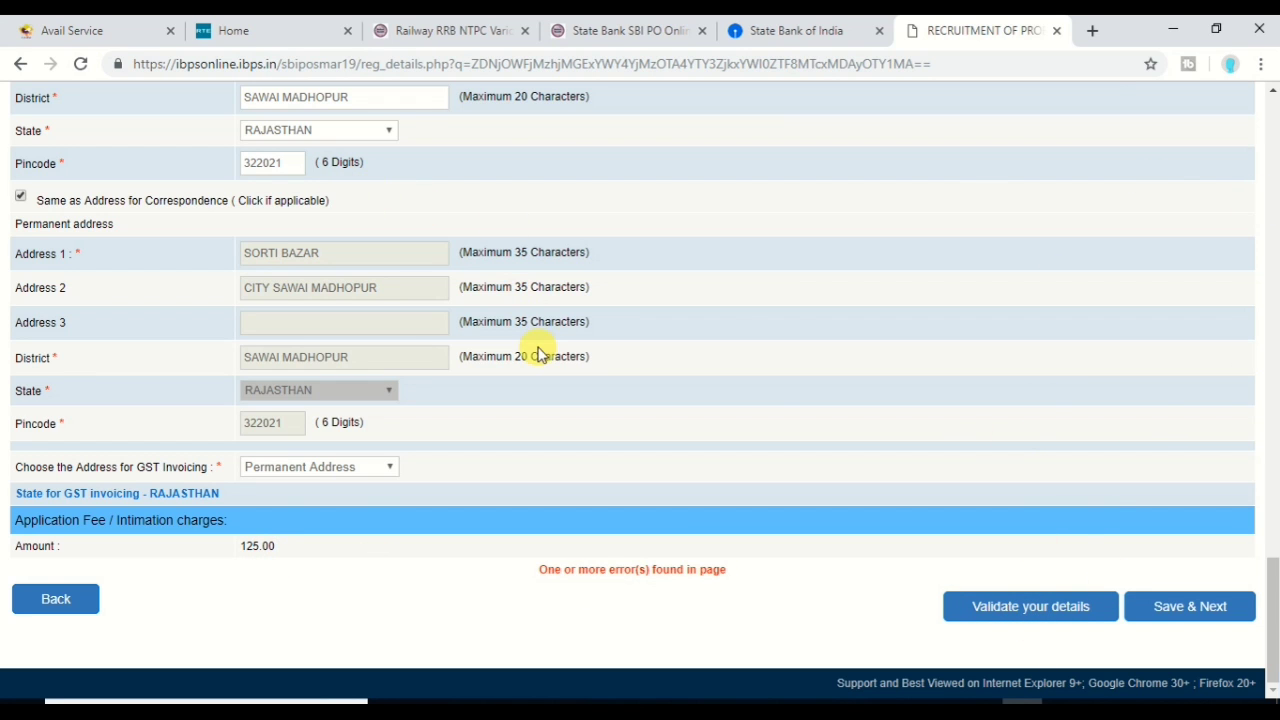
pyautogui.scroll(1, 771, 400)
pyautogui.scroll(-1, 771, 400)
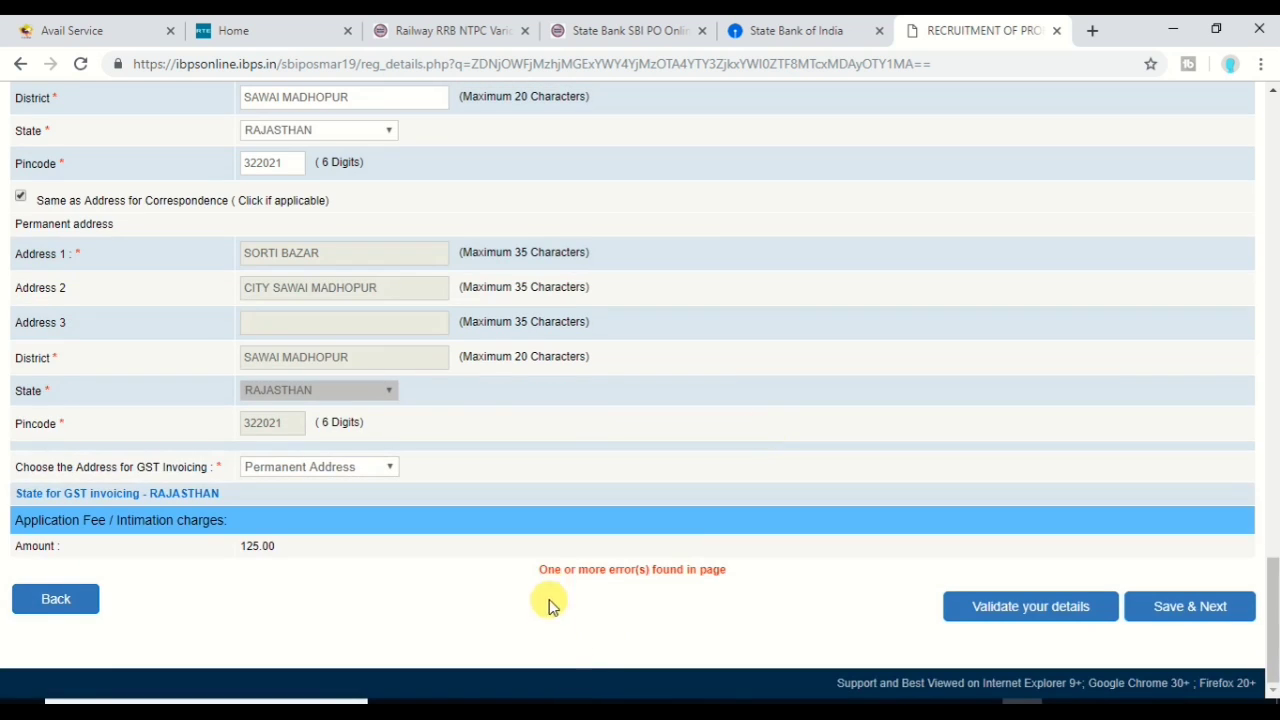
pyautogui.scroll(5, 680, 583)
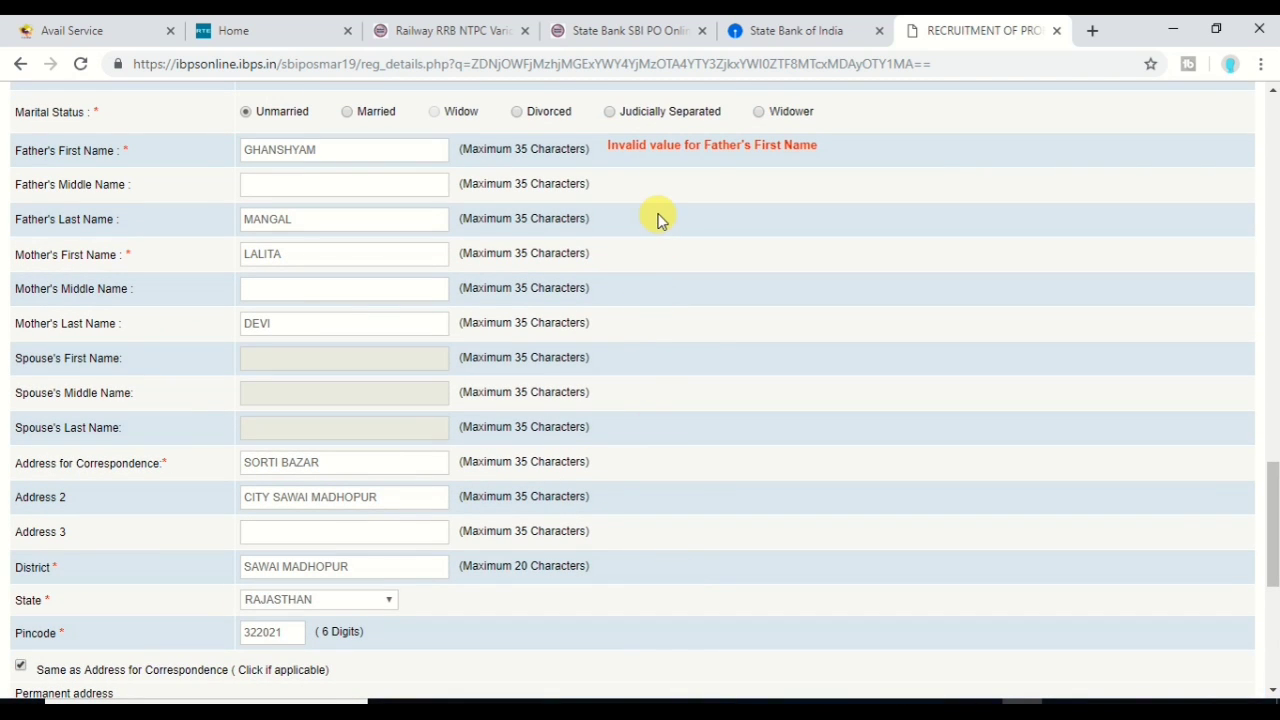
pyautogui.scroll(1, 802, 158)
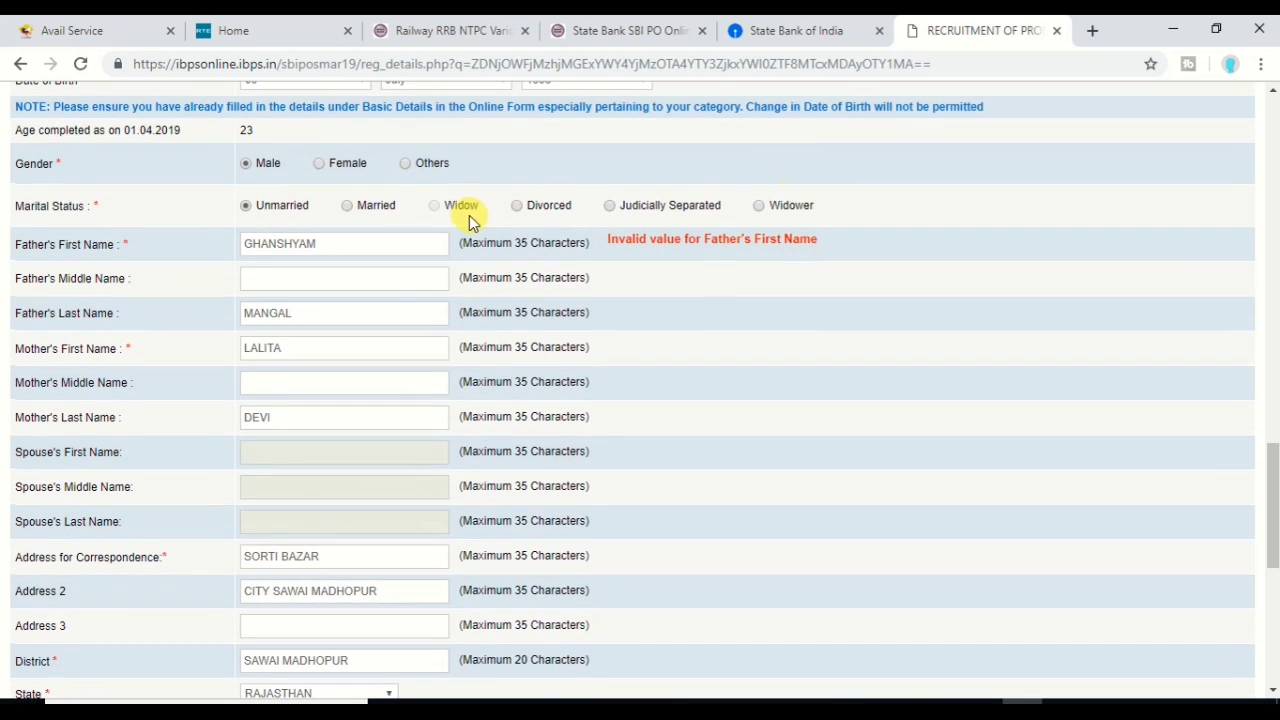
# - Re-enter the father's first name in lowercase letters and validate the application details again
pyautogui.doubleClick(333, 250)
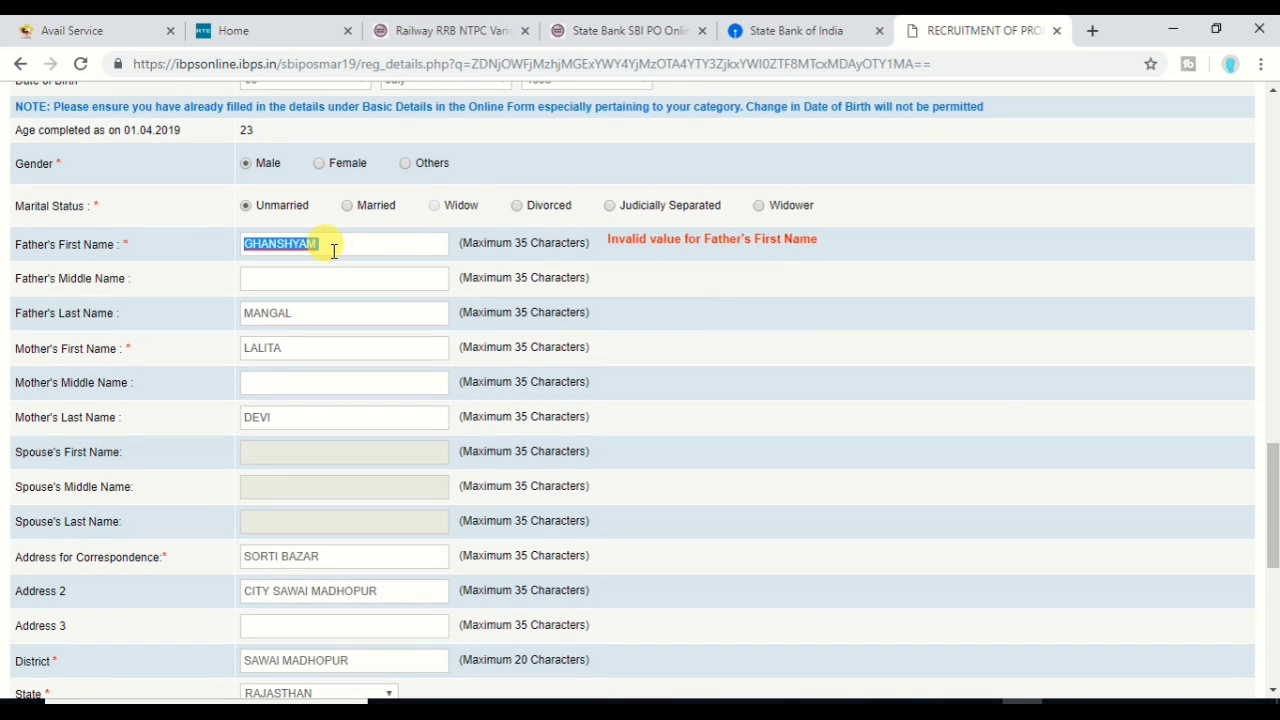
pyautogui.write('GHANSHY')
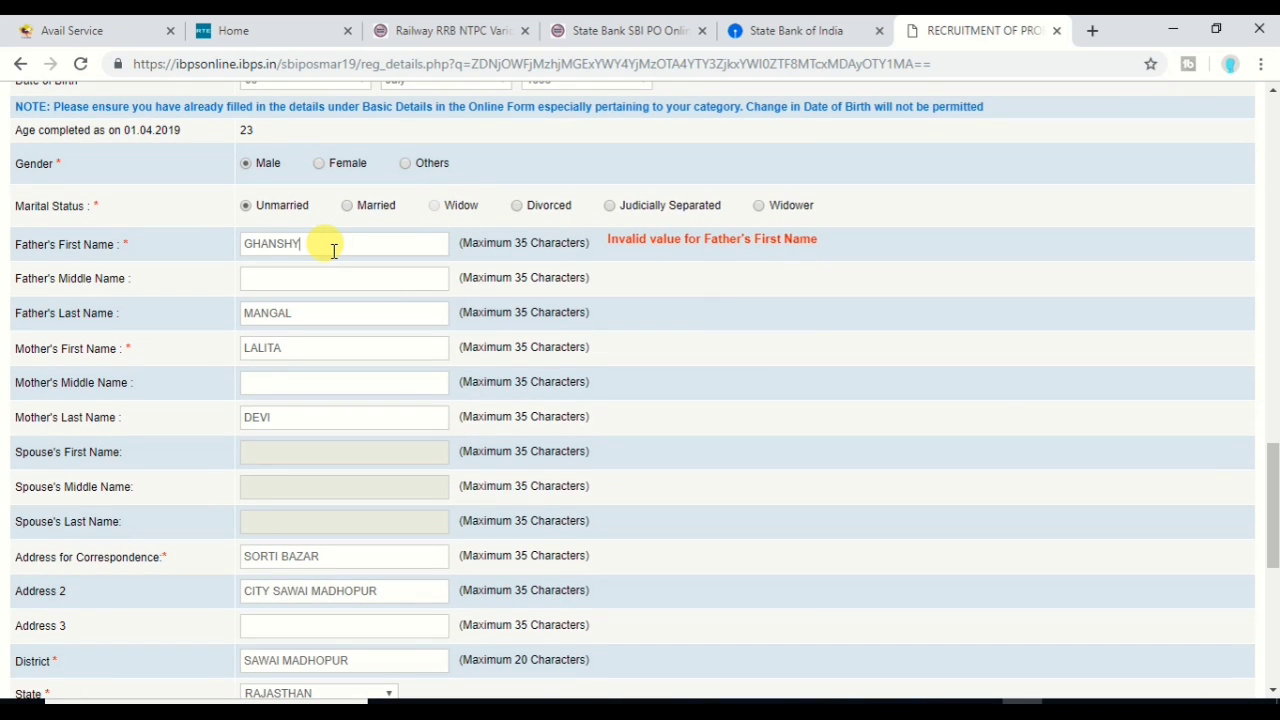
pyautogui.write('AM')
pyautogui.doubleClick(331, 249)
pyautogui.write('ghanshyam')
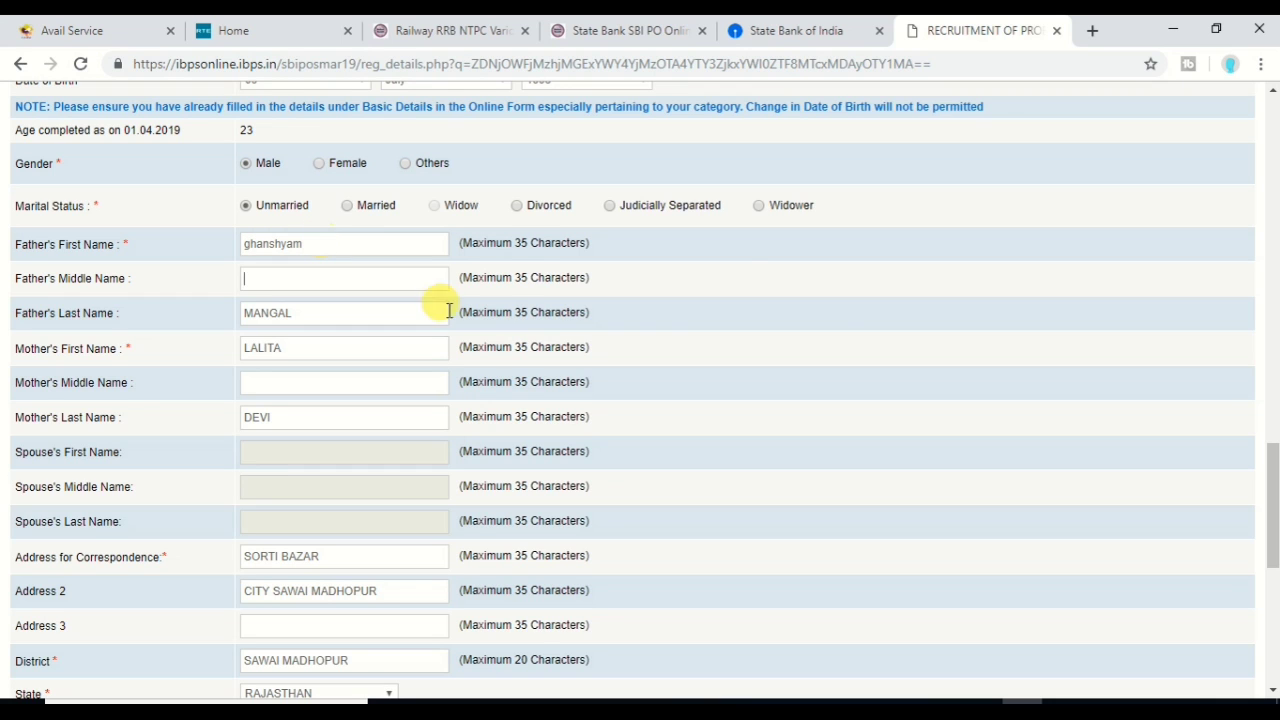
pyautogui.scroll(-6, 650, 395)
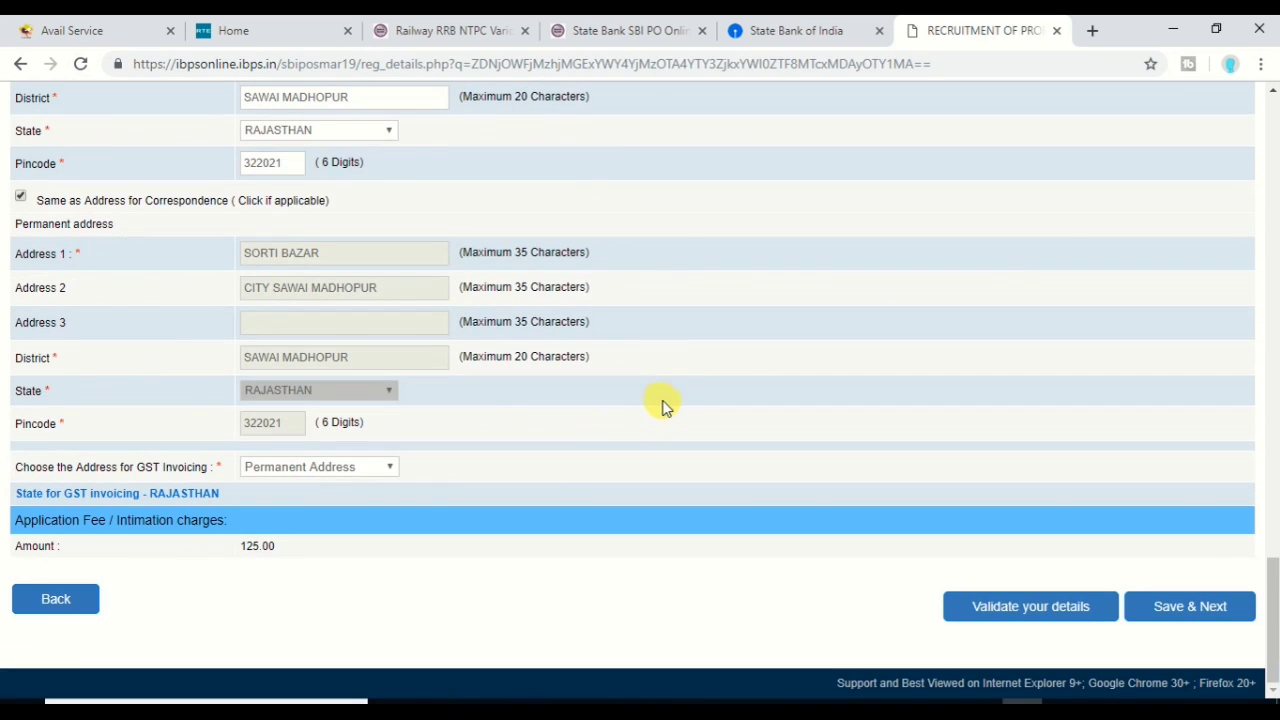
pyautogui.click(1025, 605)
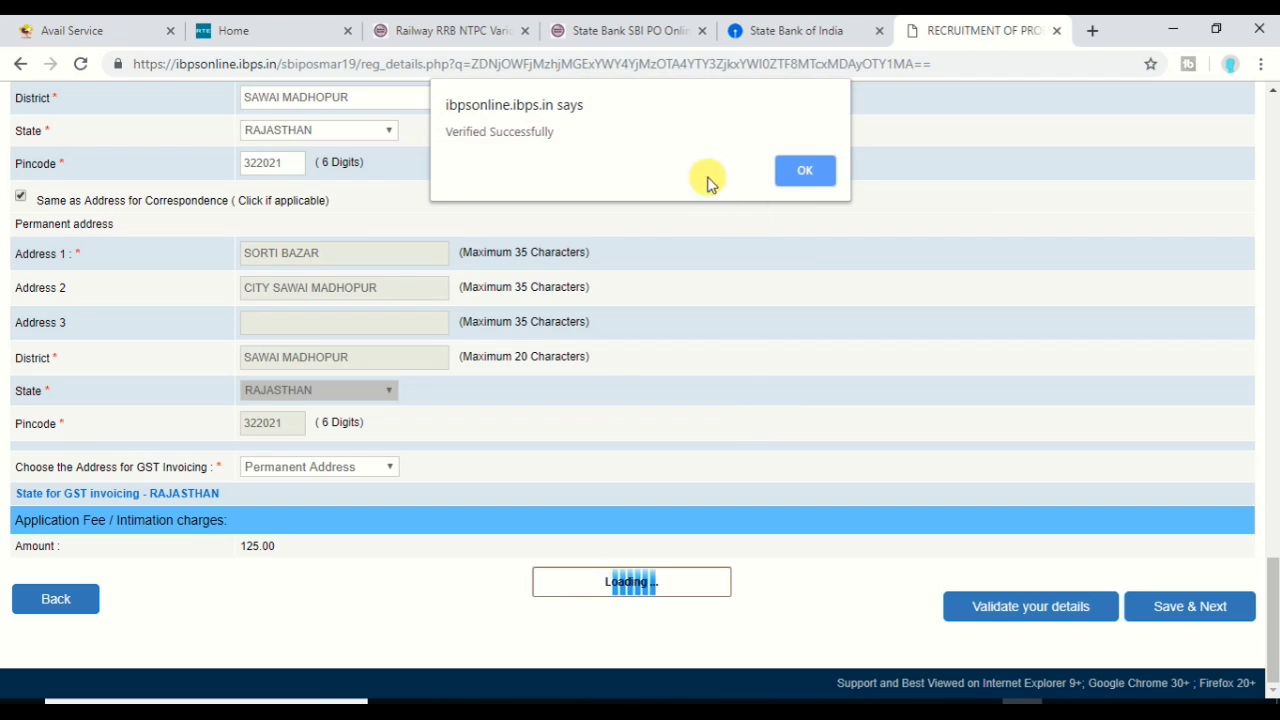
# - Acknowledge the verification, look over the filled-in application details, and save them to continue to the qualifications section
pyautogui.click(805, 172)
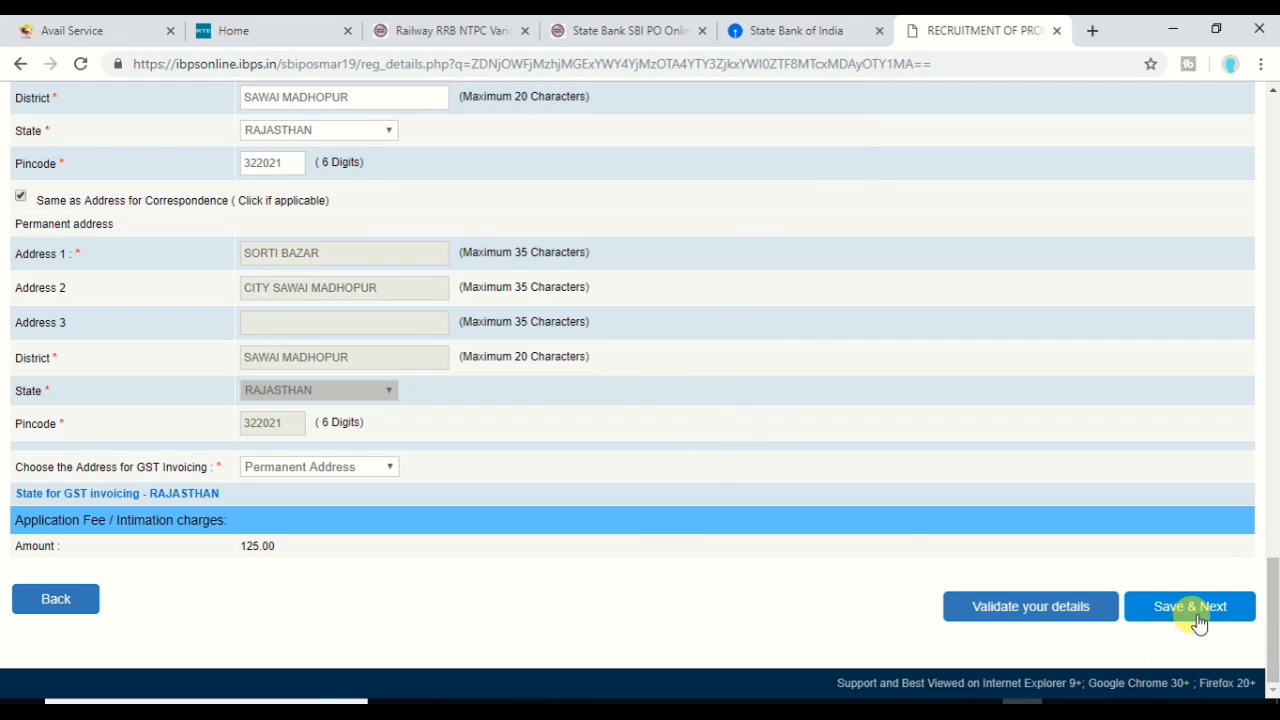
pyautogui.scroll(5, 678, 476)
pyautogui.scroll(20, 678, 476)
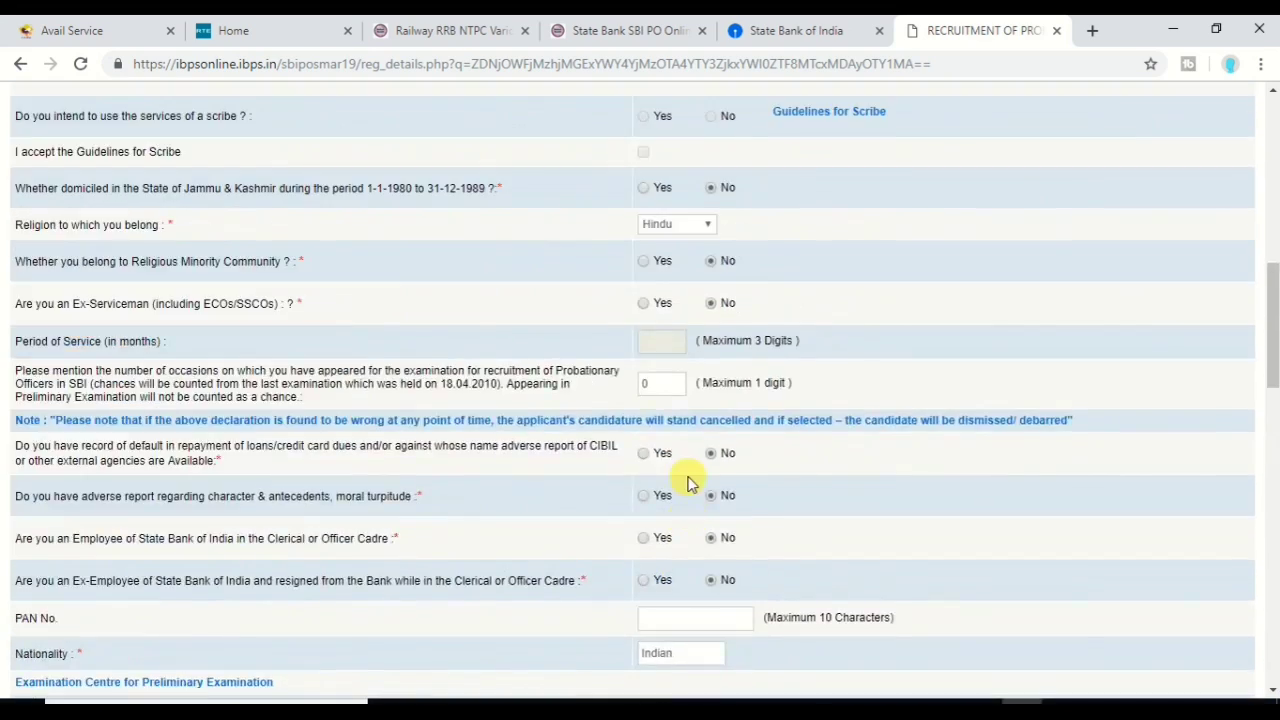
pyautogui.scroll(-18, 266, 429)
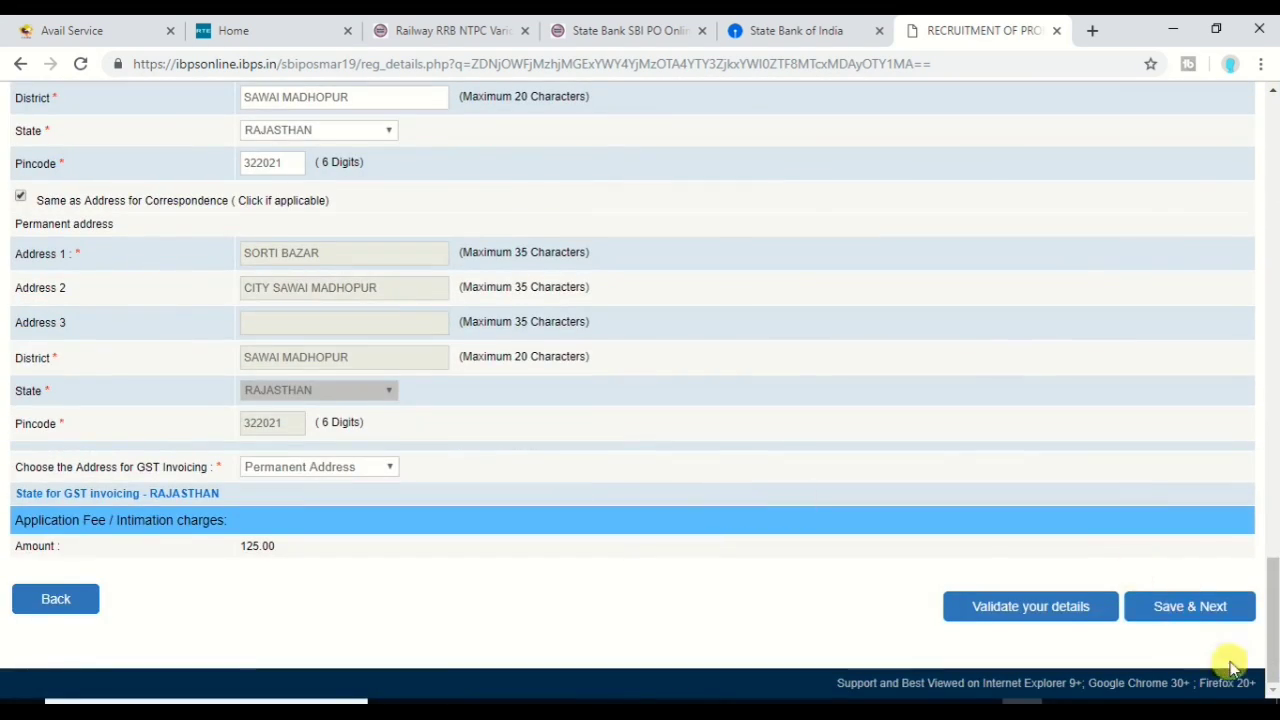
pyautogui.click(1188, 612)
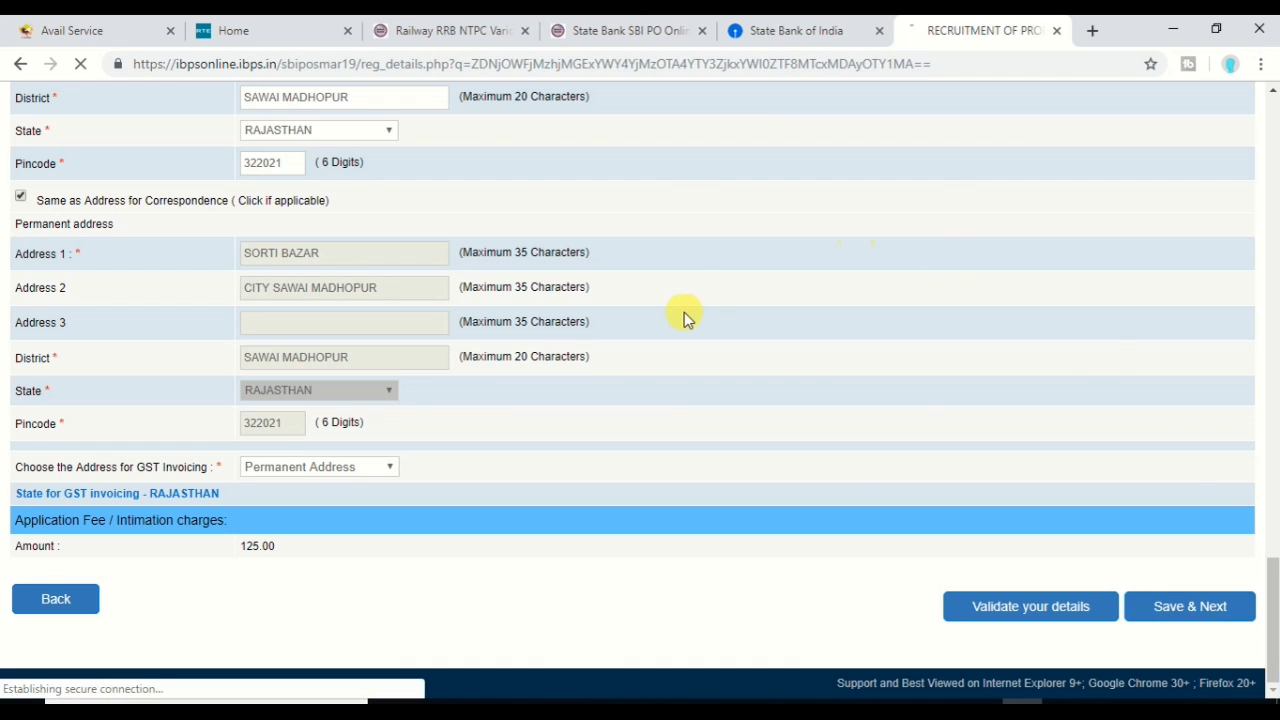
# - Mark the graduation exam as Appeared, acknowledge the final-year condition, and choose Arts as the degree stream
pyautogui.scroll(-2, 649, 378)
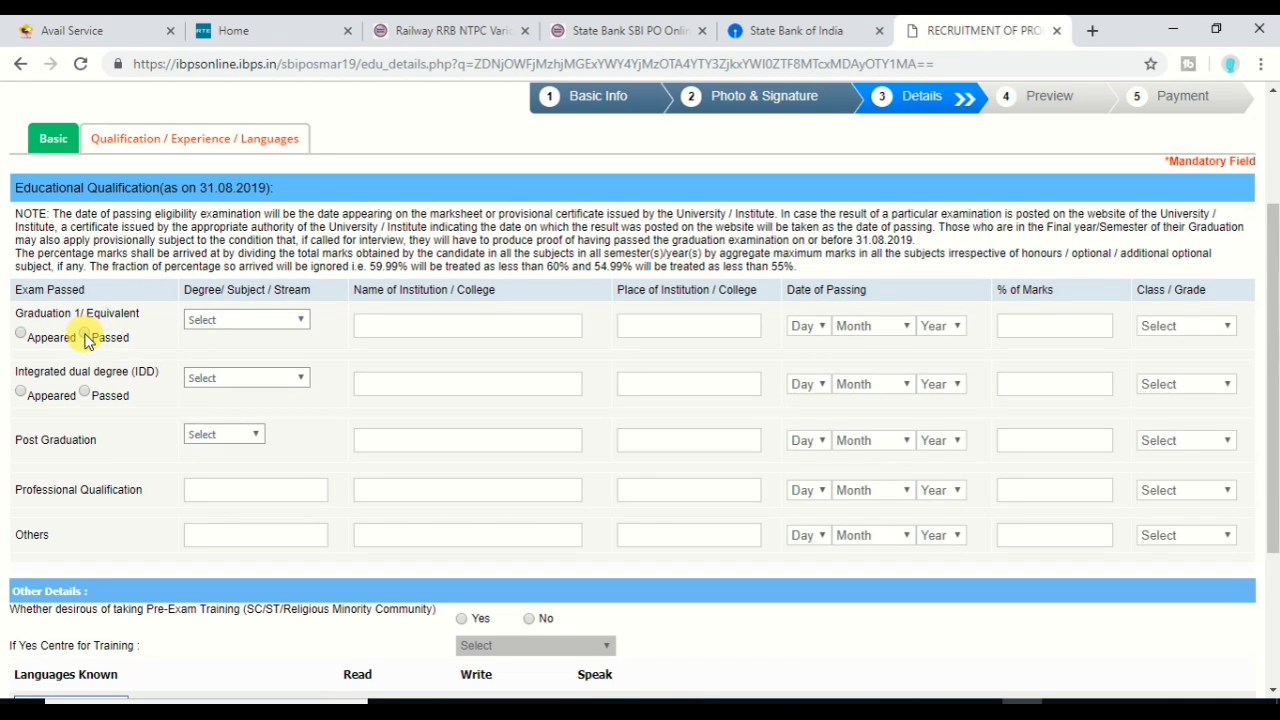
pyautogui.click(85, 336)
pyautogui.click(21, 335)
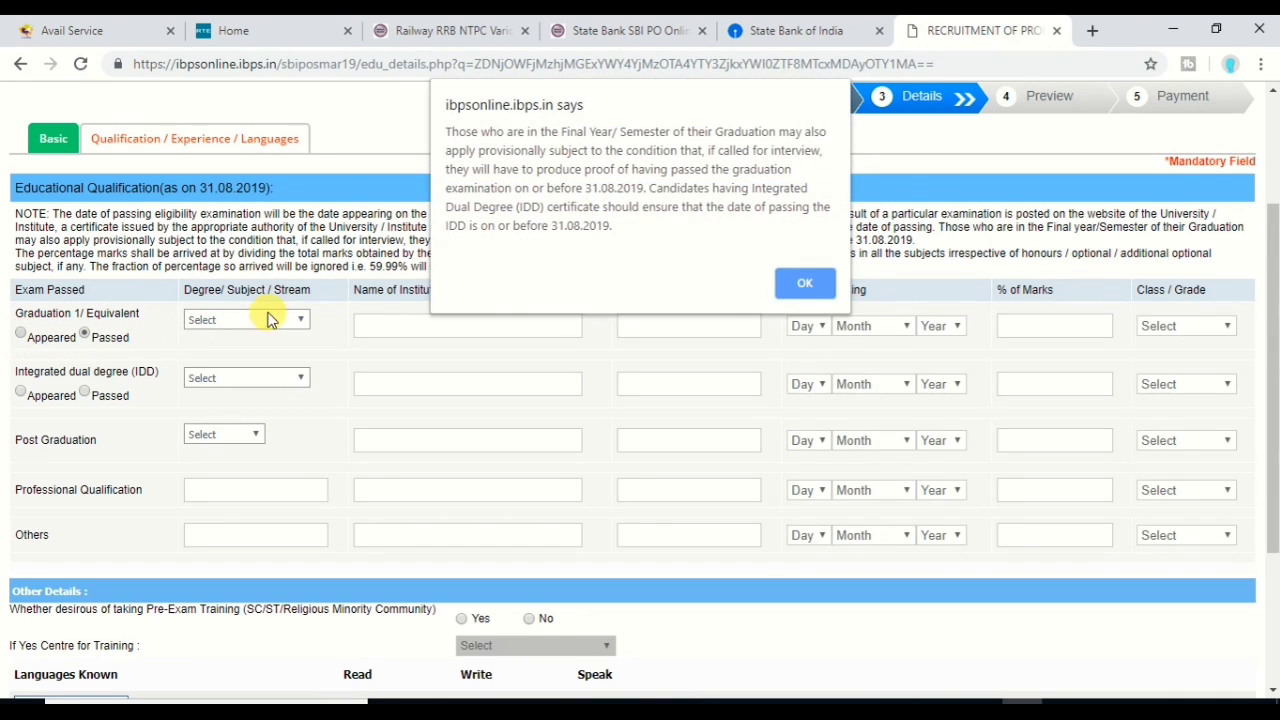
pyautogui.click(806, 283)
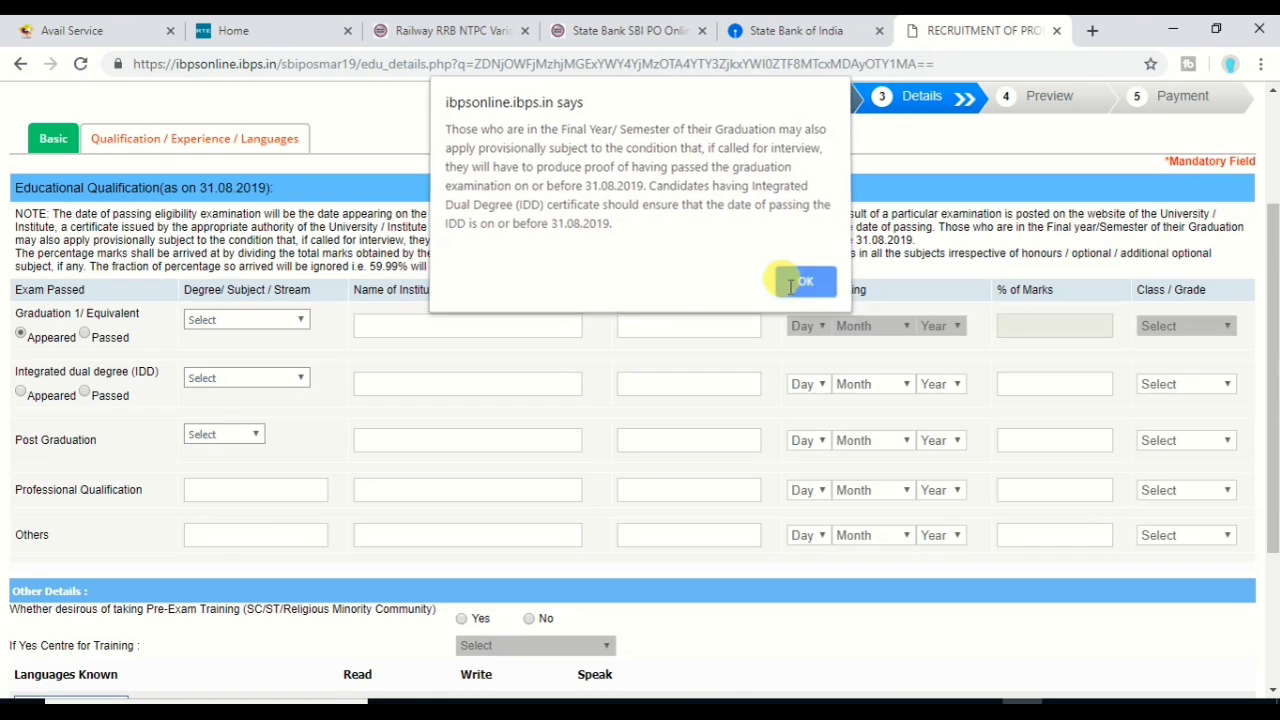
pyautogui.click(270, 322)
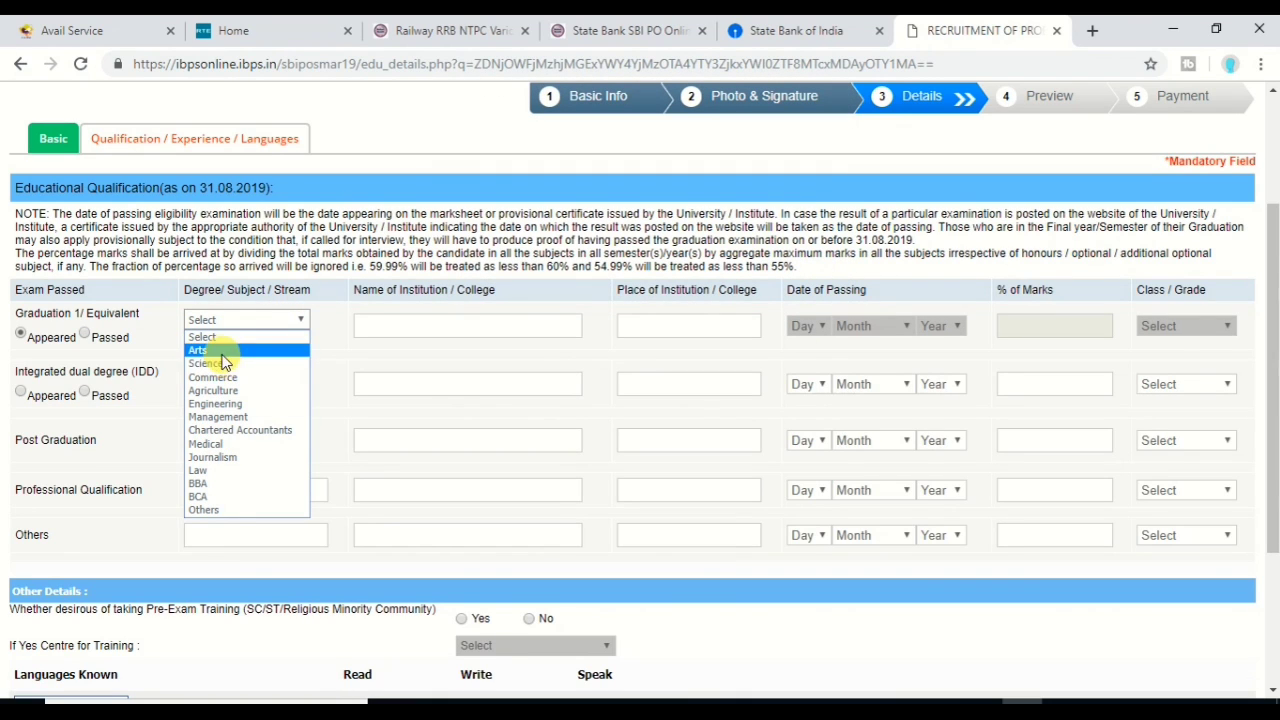
pyautogui.click(220, 352)
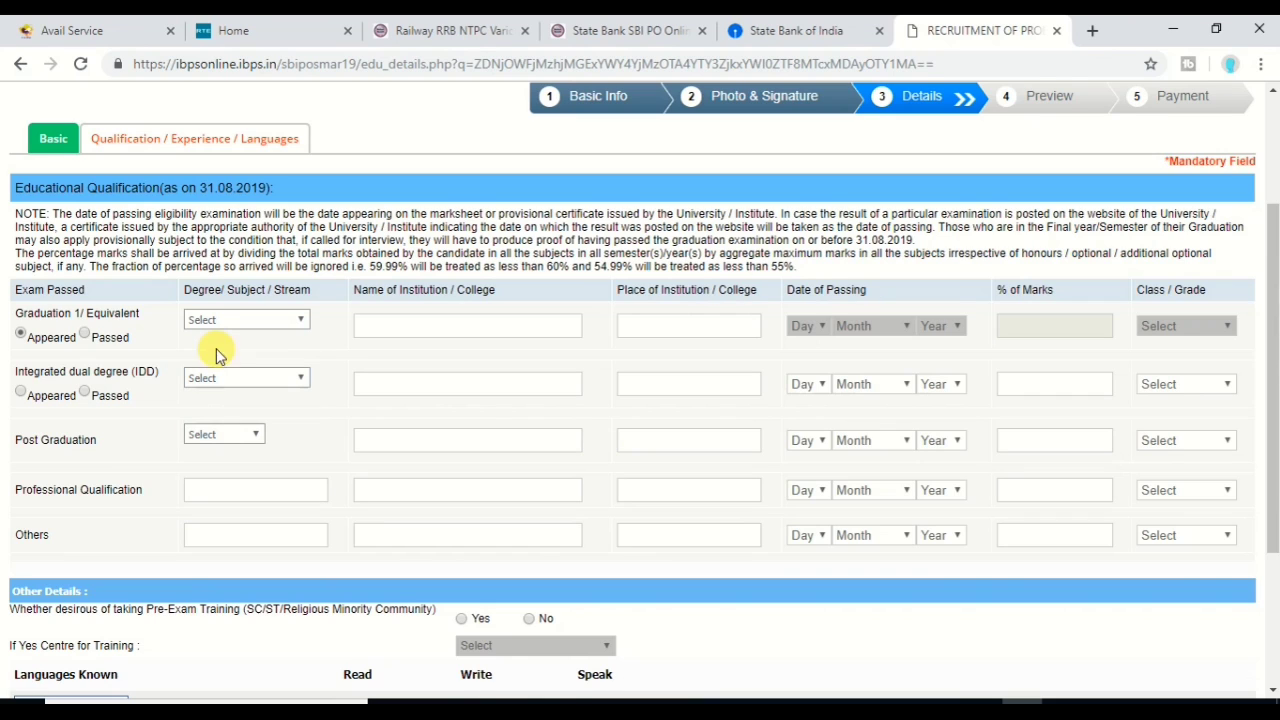
# - Enter "uok kota" as the graduation institution and "sawai madhopur" as its place
pyautogui.click(398, 326)
pyautogui.write('uok')
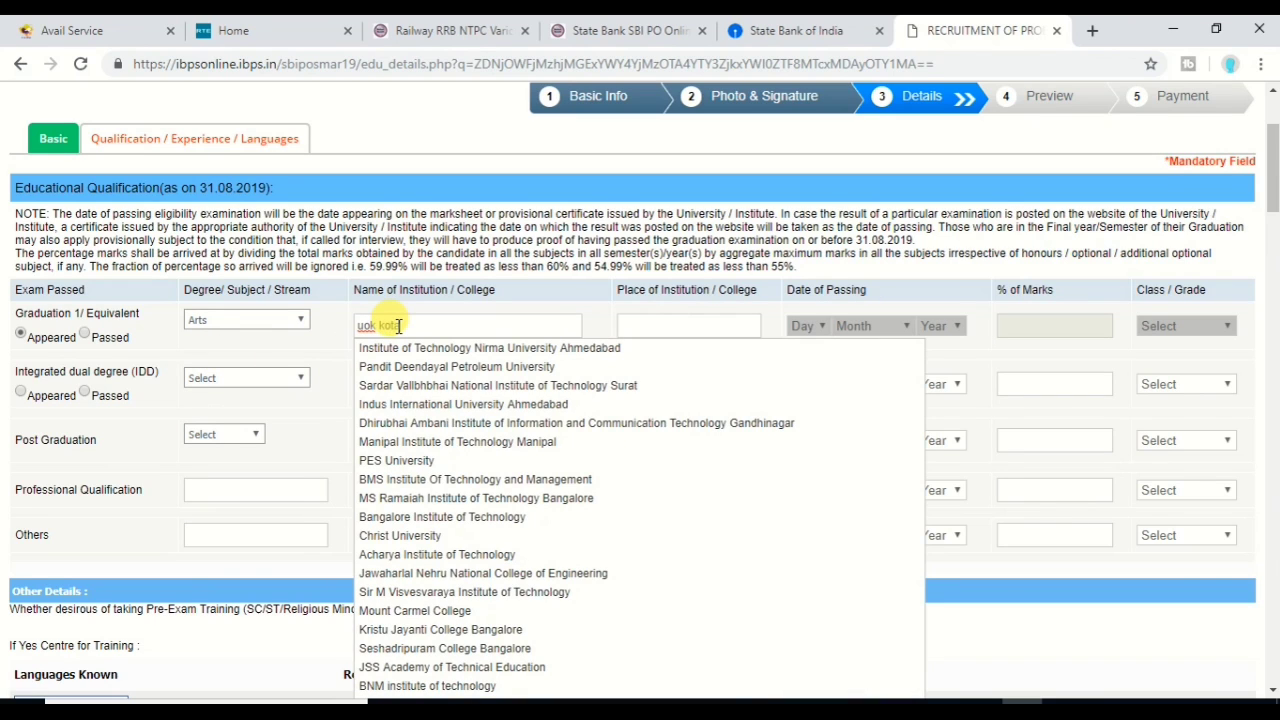
pyautogui.write(' kota')
pyautogui.click(667, 318)
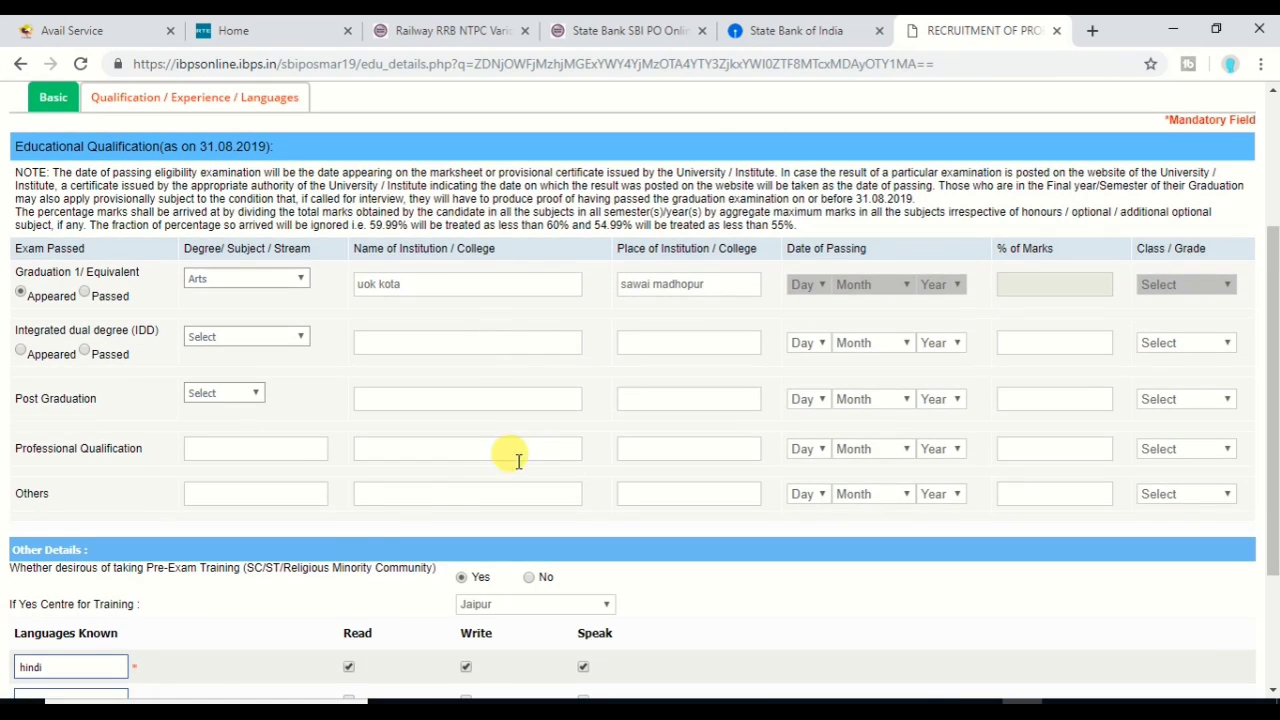
# - Answer No to Pre-Exam Training and save the qualification details to continue to the preview
pyautogui.scroll(-3, 337, 522)
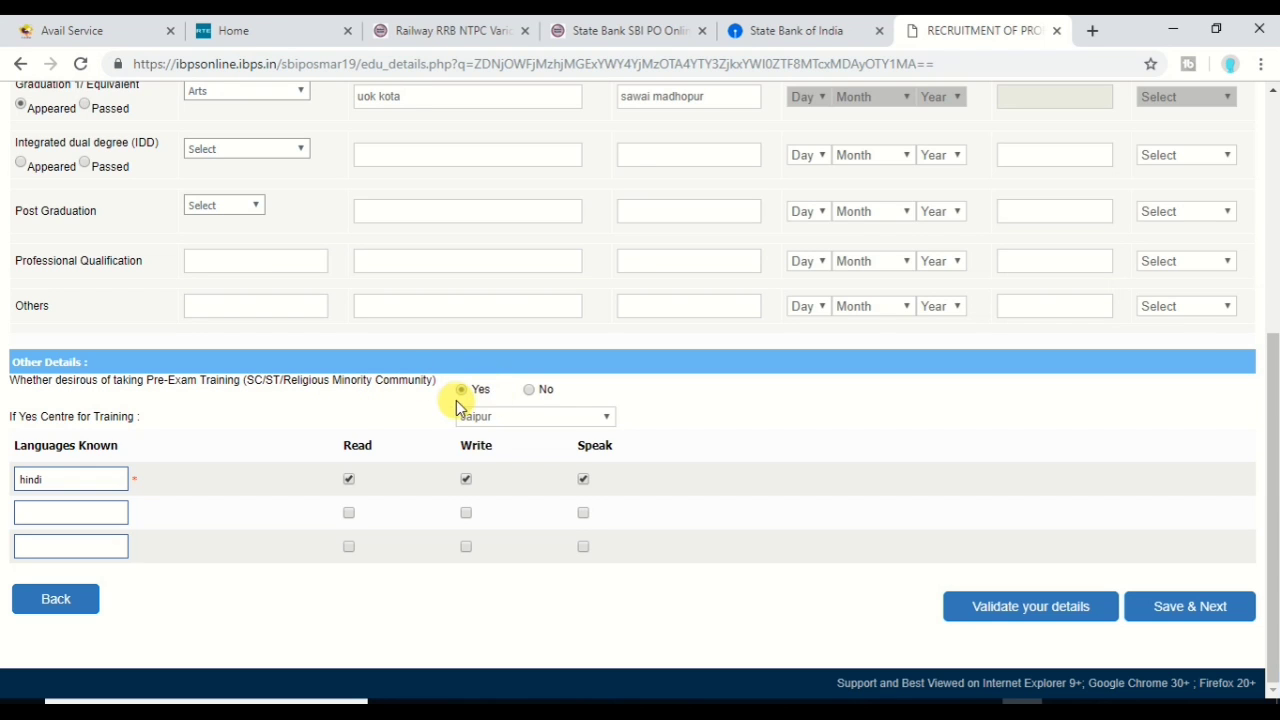
pyautogui.click(530, 390)
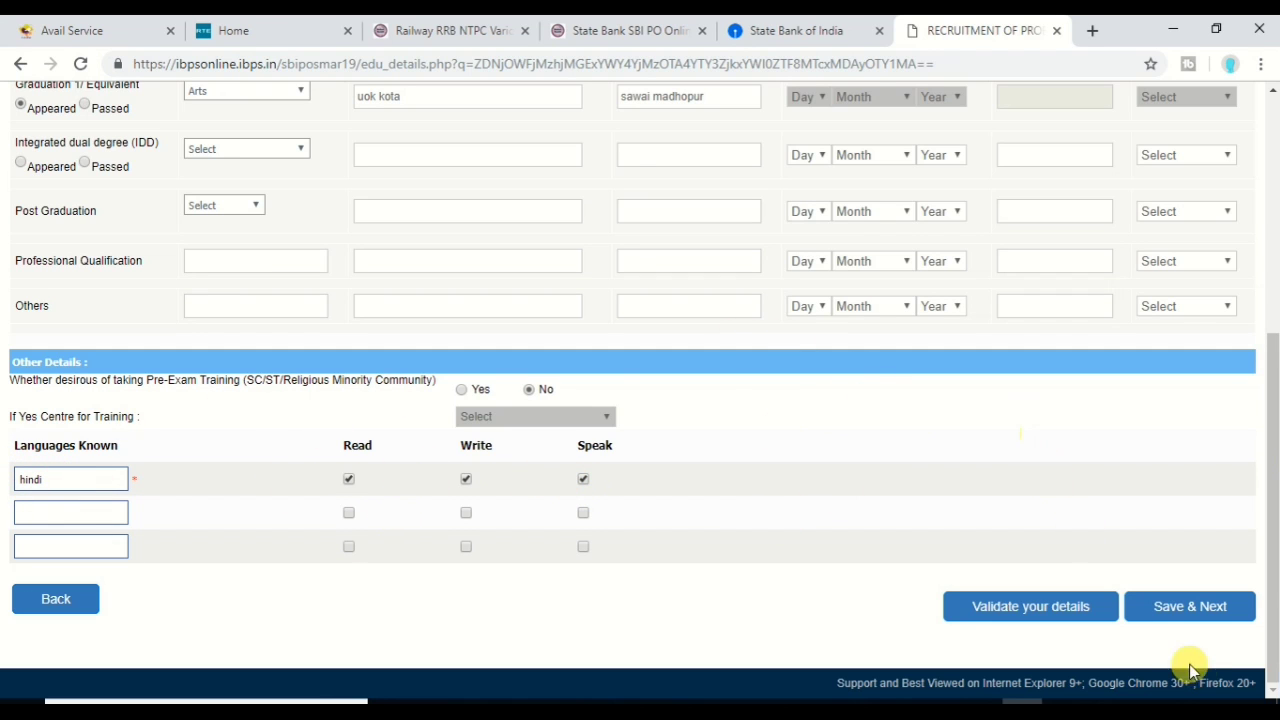
pyautogui.click(1170, 604)
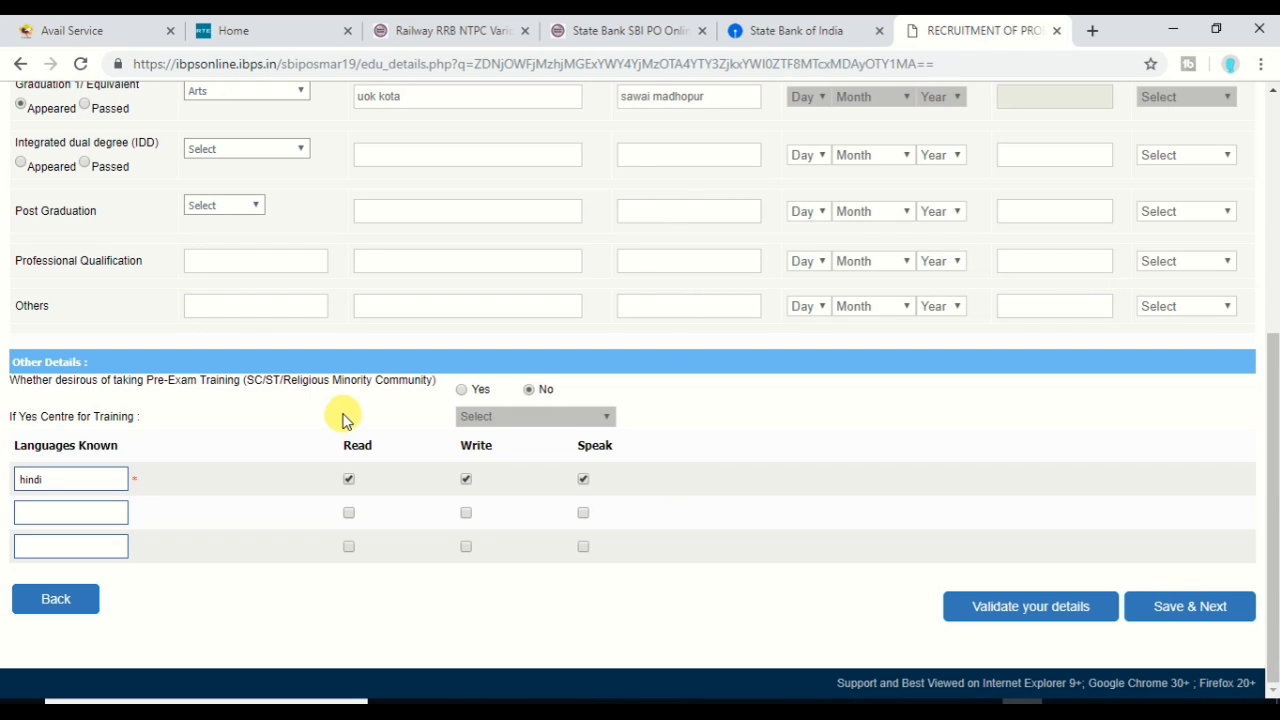
pyautogui.click(1170, 606)
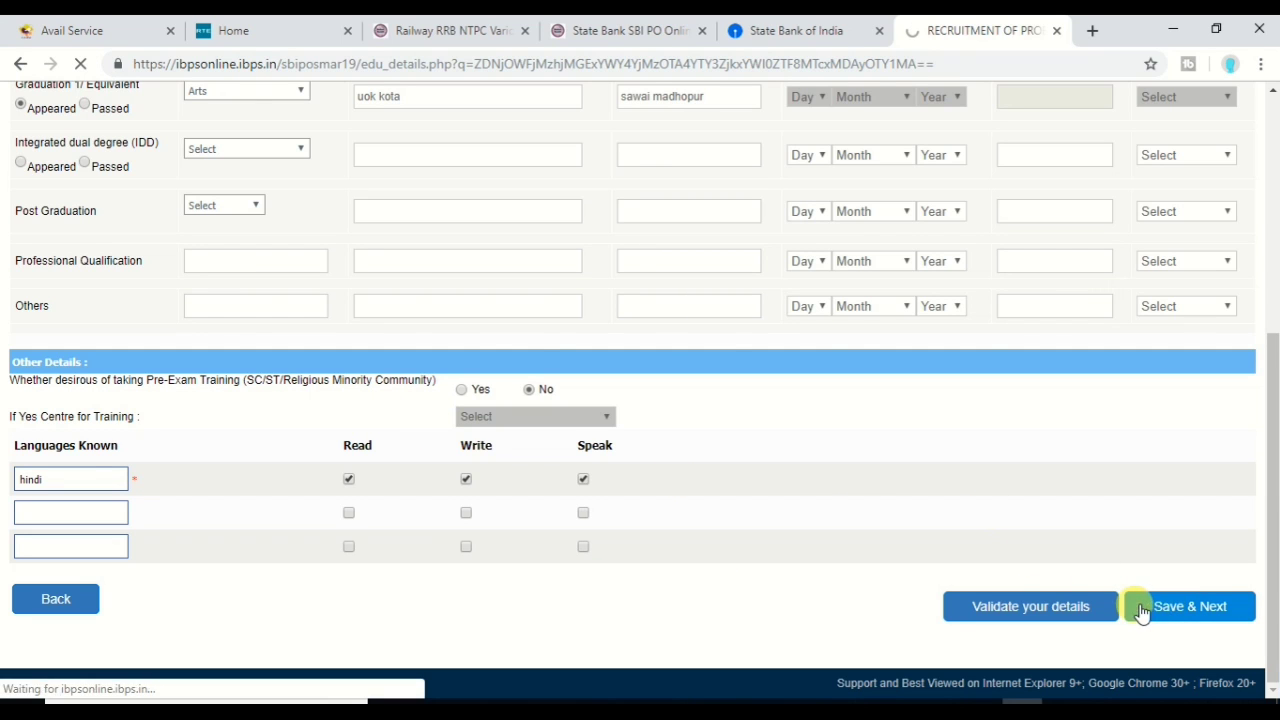
# - Review the registration preview from start to end and confirm that the displayed photo is the applicant's
pyautogui.scroll(-3, 755, 398)
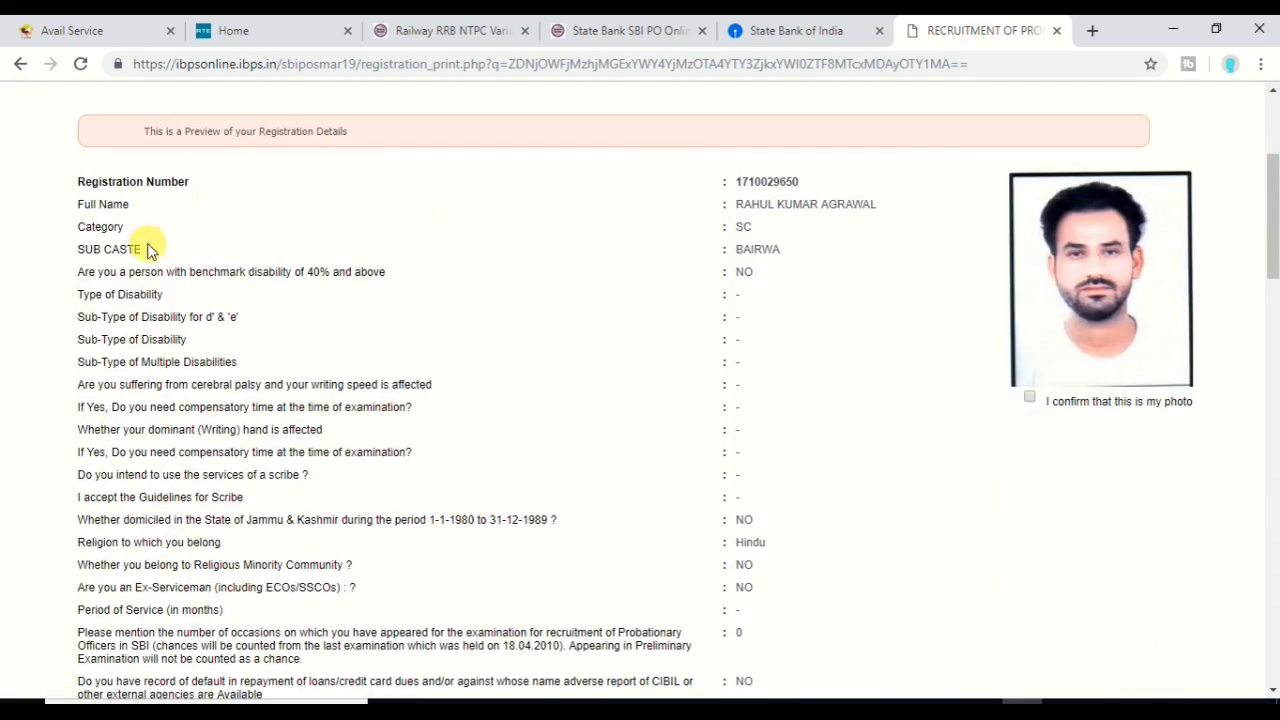
pyautogui.scroll(3, 149, 294)
pyautogui.scroll(-12, 423, 480)
pyautogui.scroll(-3, 423, 485)
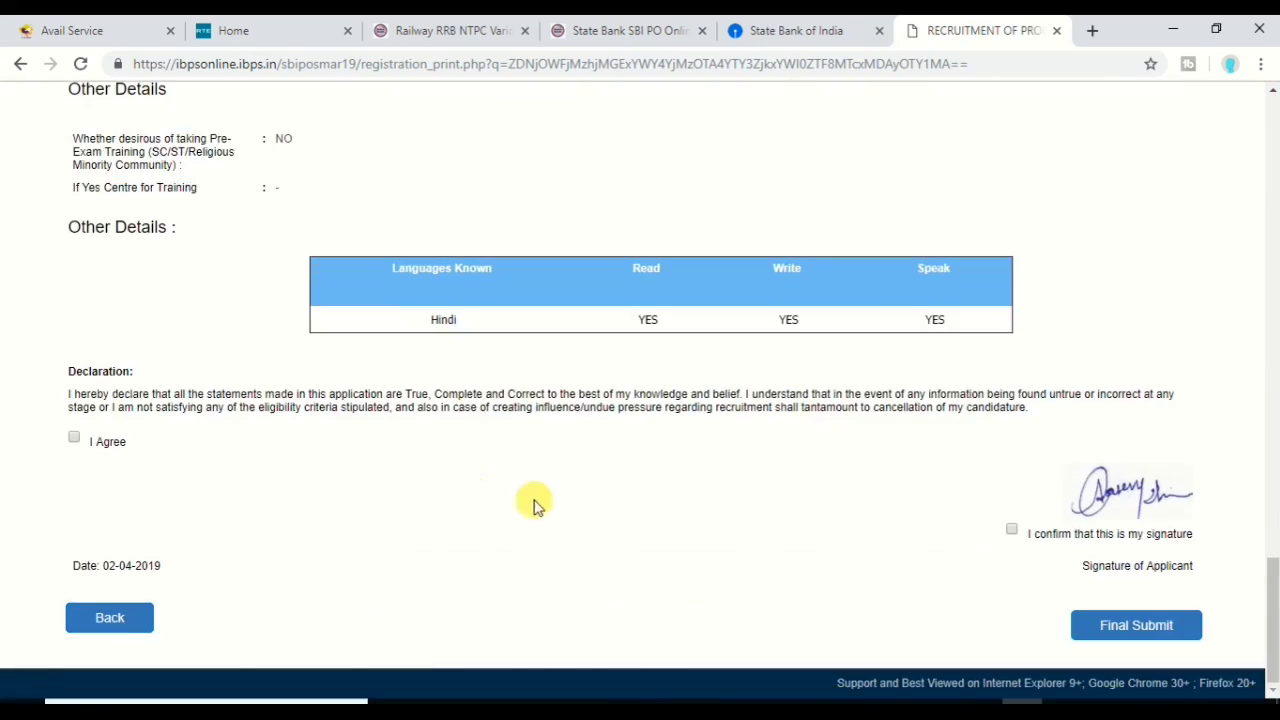
pyautogui.scroll(15, 531, 503)
pyautogui.scroll(-4, 517, 475)
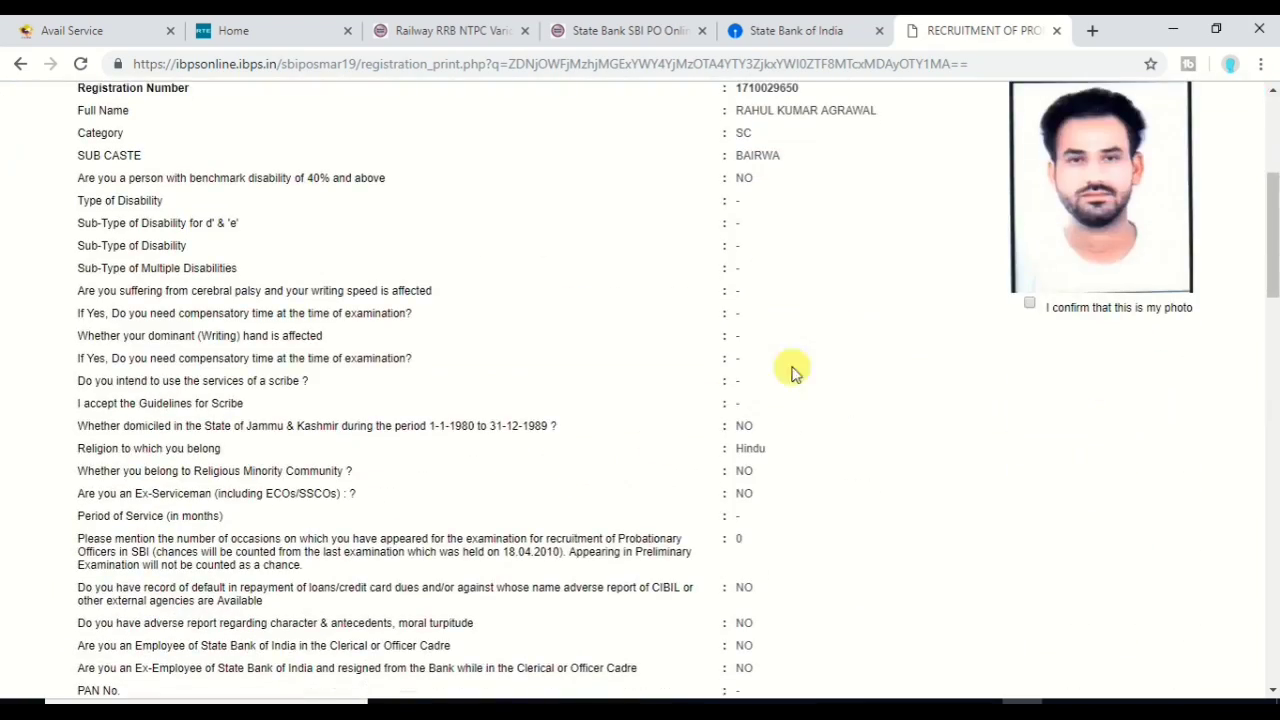
pyautogui.click(1030, 300)
# - Agree to the declaration, confirm the signature, and make the final submission of the application
pyautogui.scroll(-15, 563, 491)
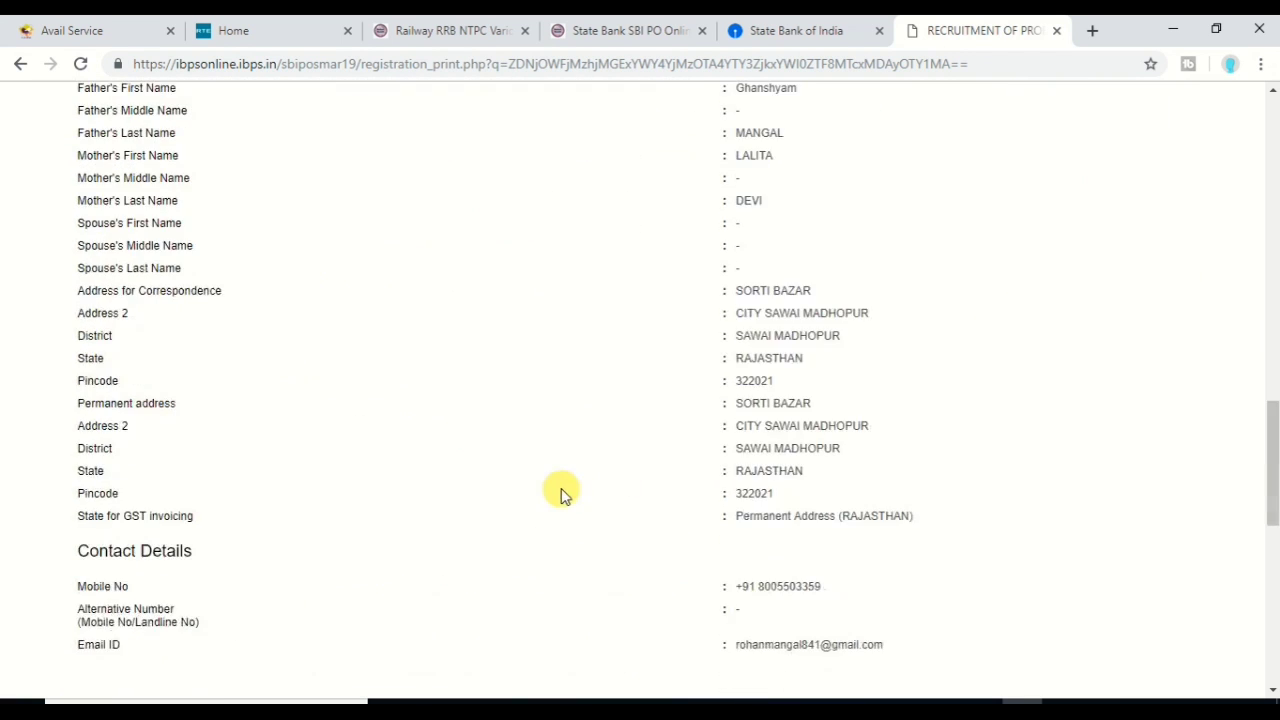
pyautogui.click(73, 439)
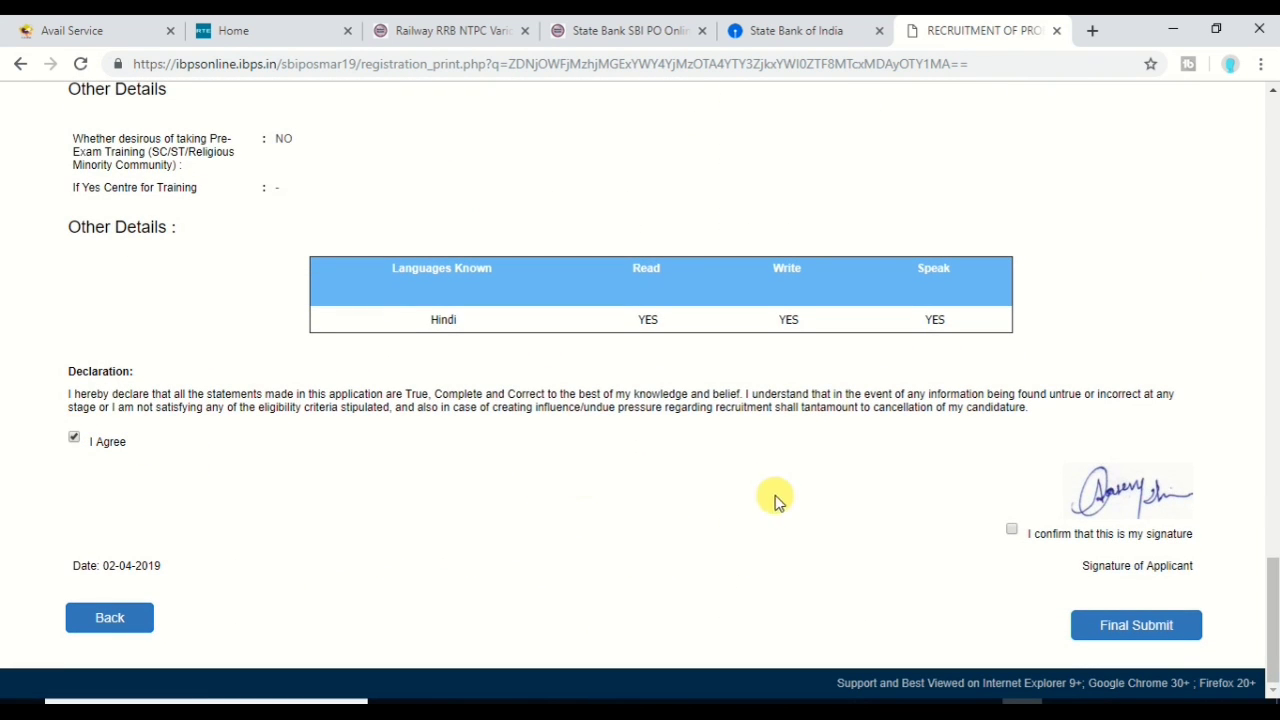
pyautogui.click(1136, 625)
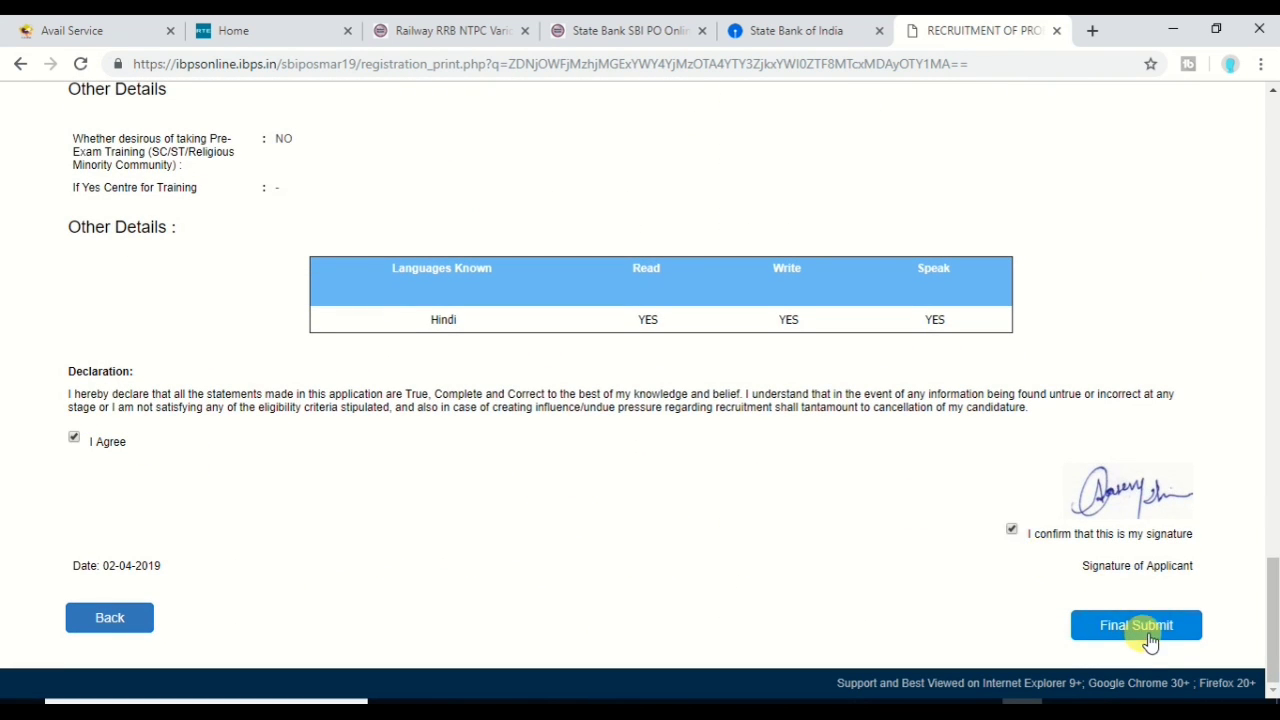
pyautogui.click(729, 195)
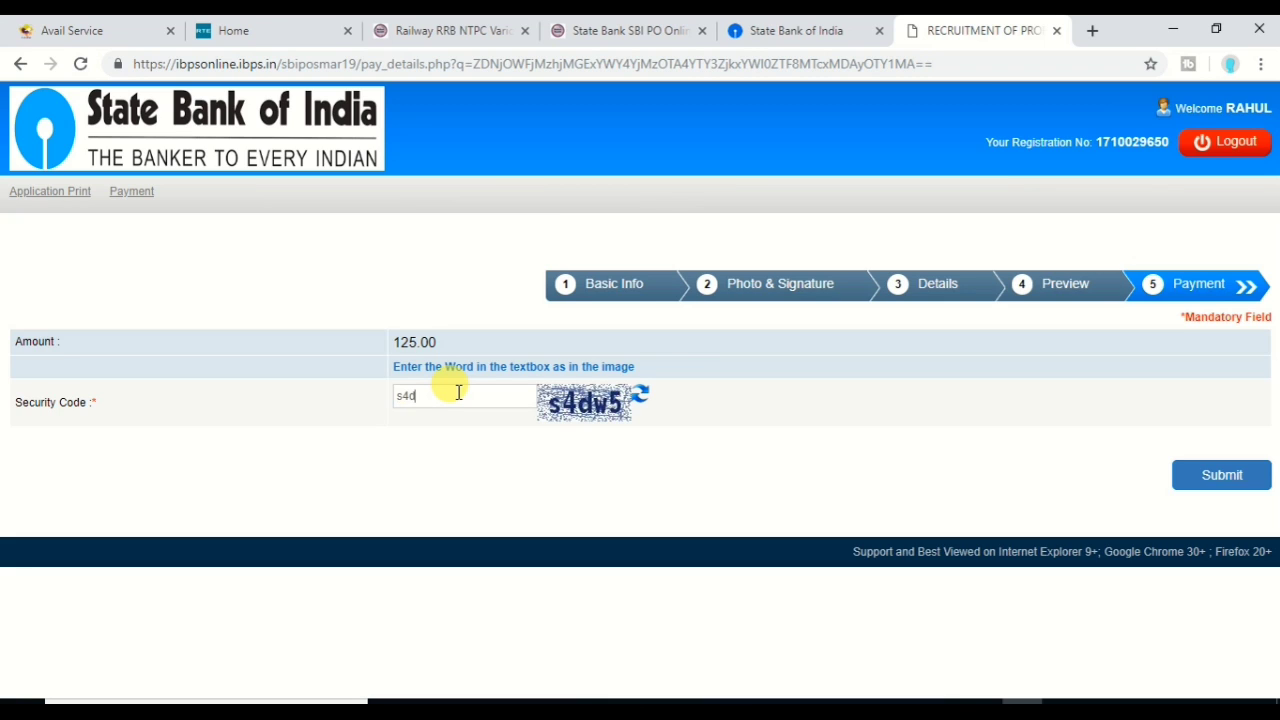
# - Enter the security code from the image and confirm the submission to continue to the fee payment page
pyautogui.click(1220, 472)
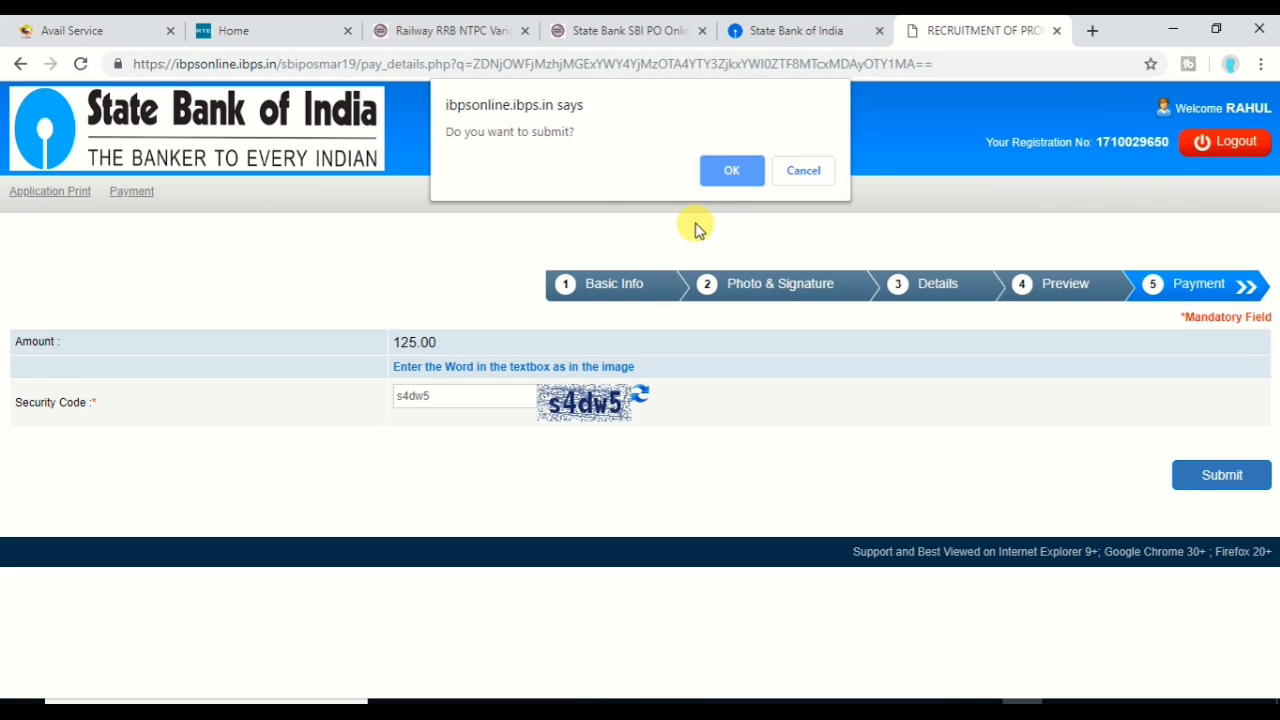
pyautogui.click(733, 173)
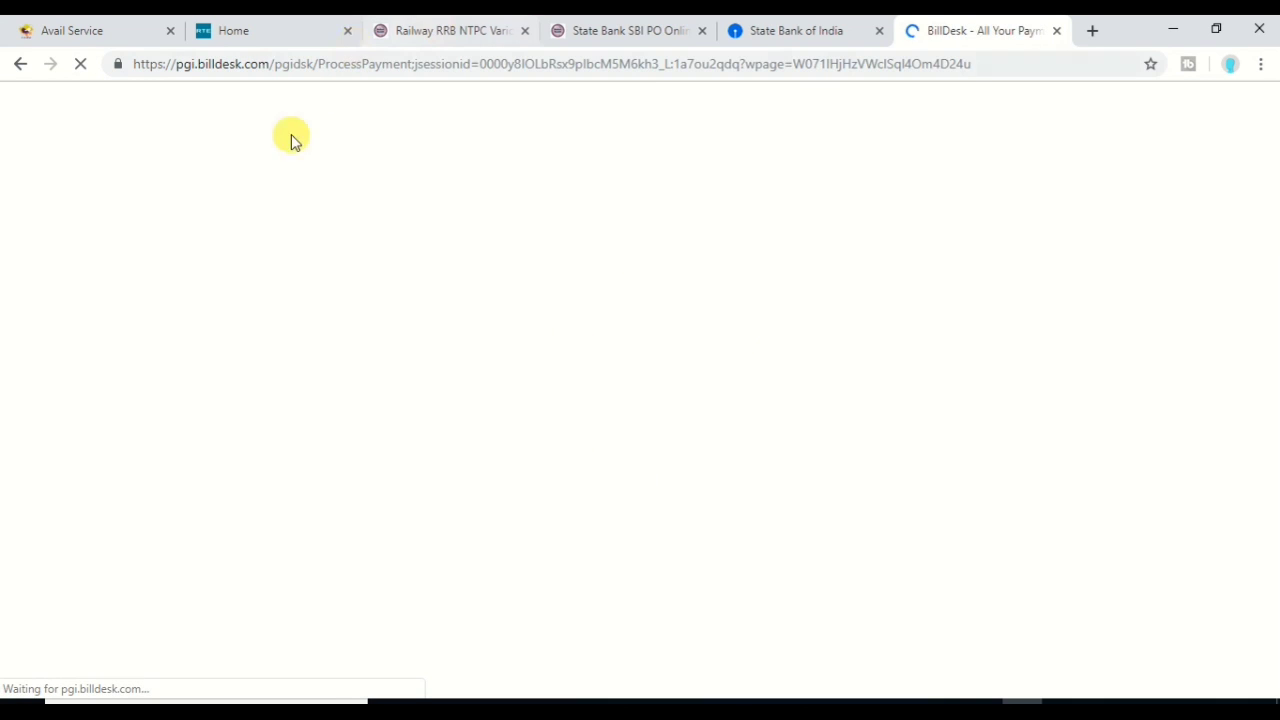
# - Choose Debit Card as the payment method and go to the card number and CVV/CVC fields
pyautogui.click(243, 180)
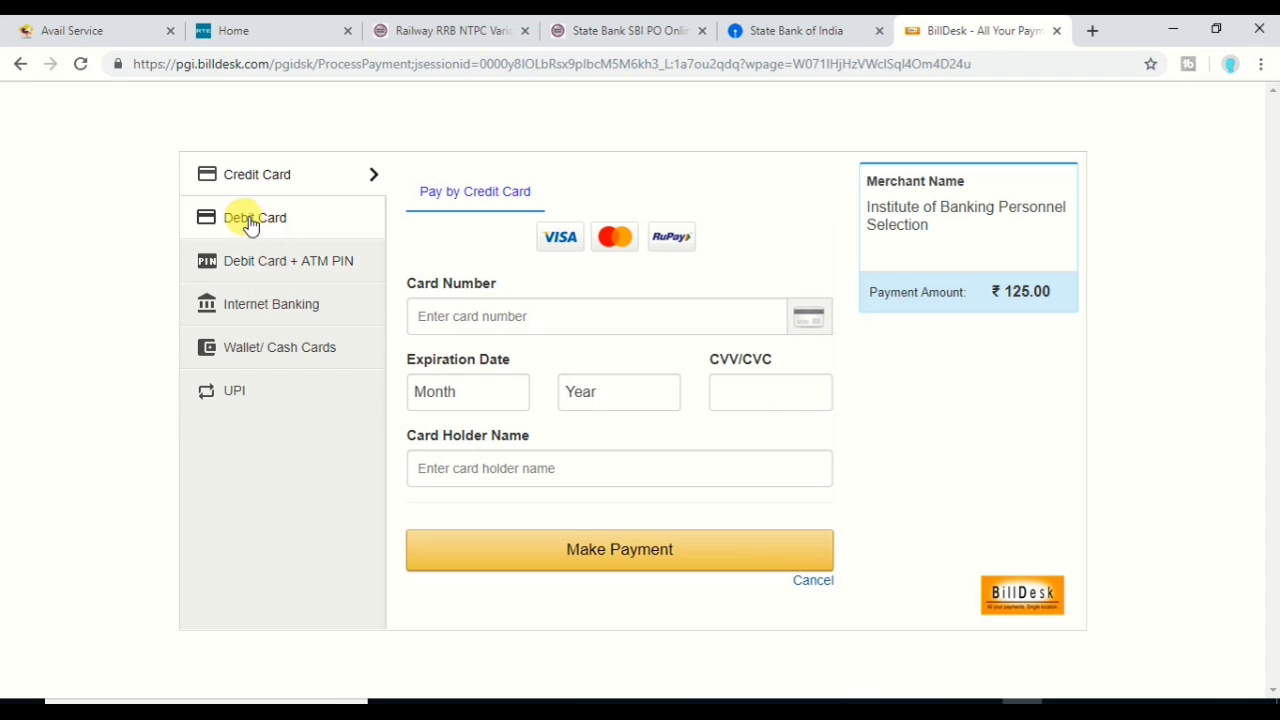
pyautogui.click(251, 221)
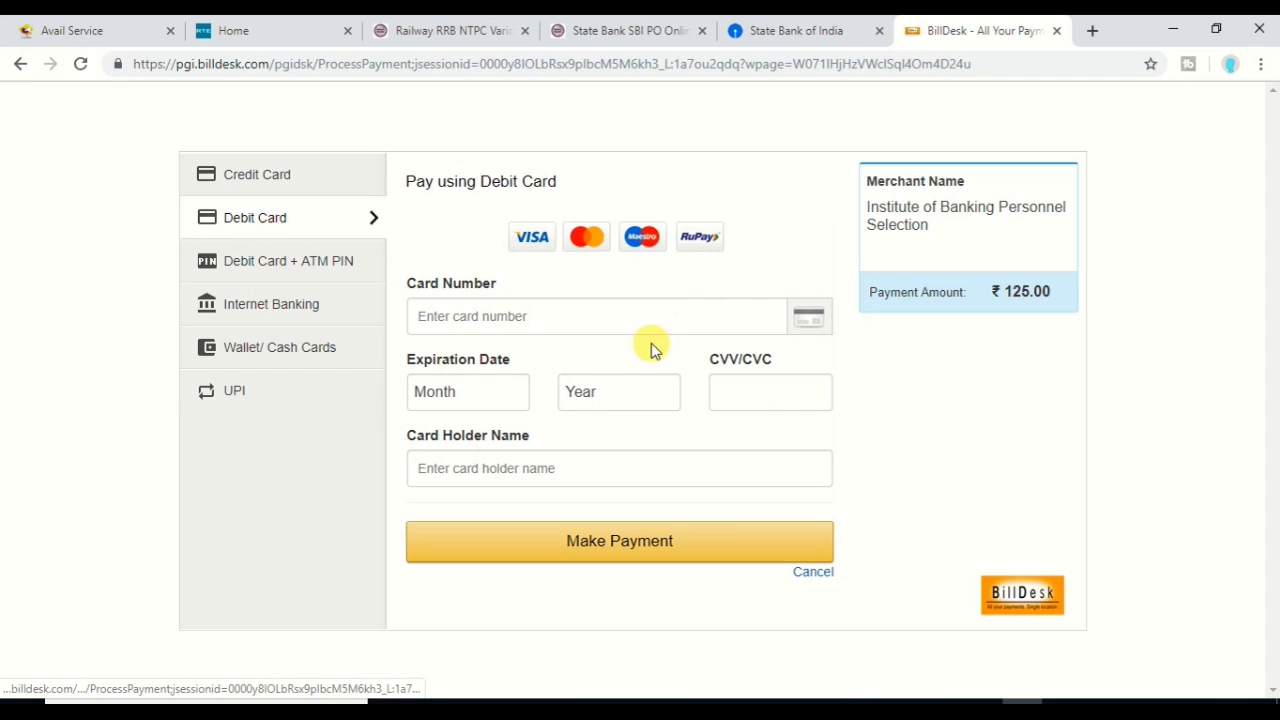
pyautogui.click(475, 317)
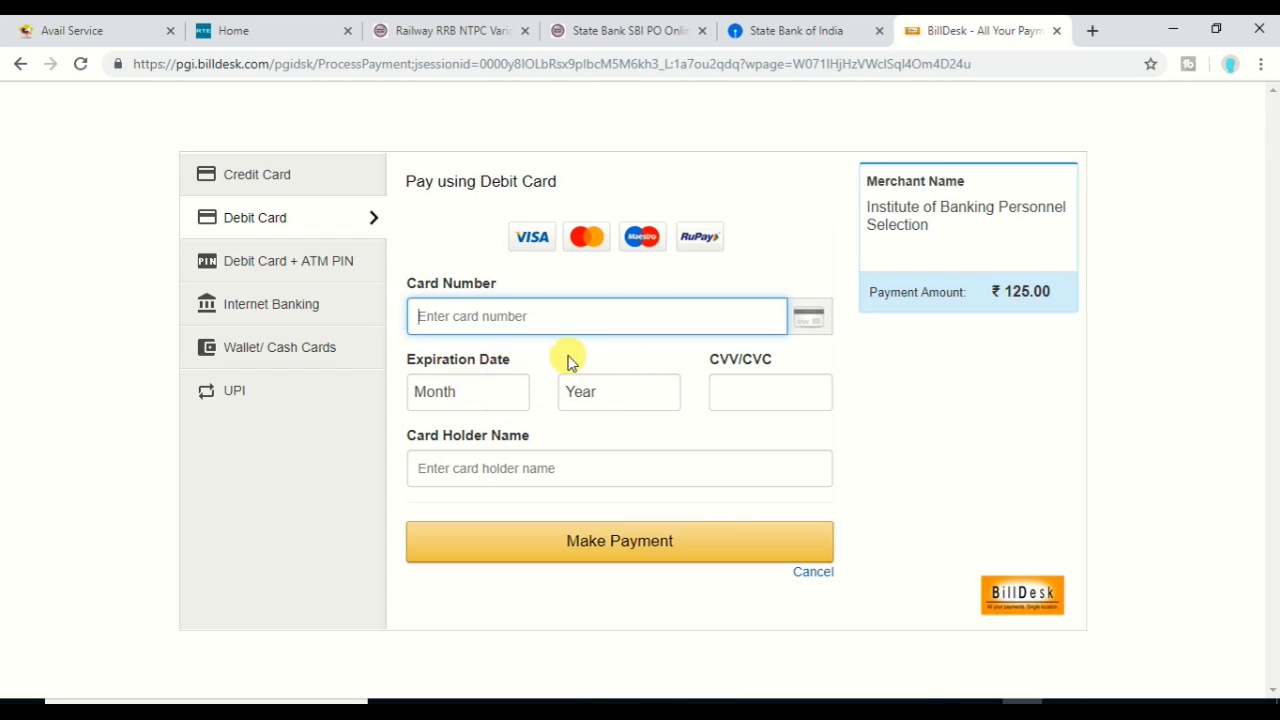
pyautogui.click(728, 392)
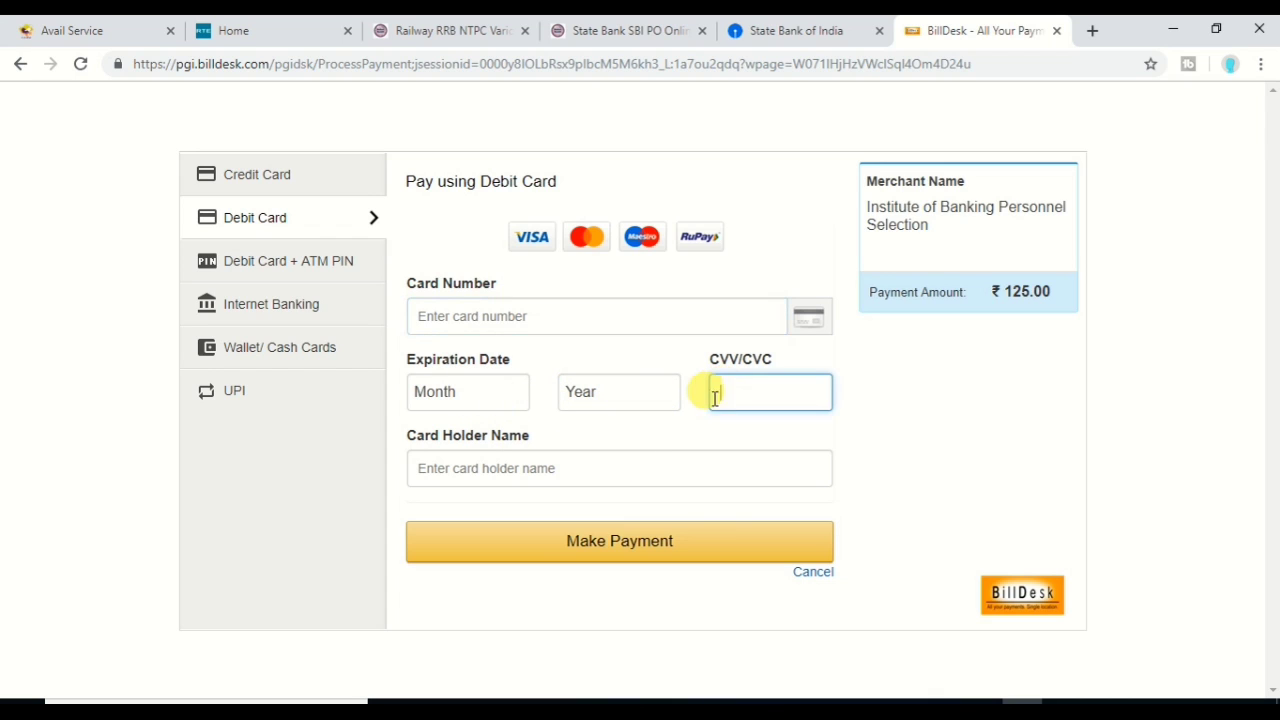